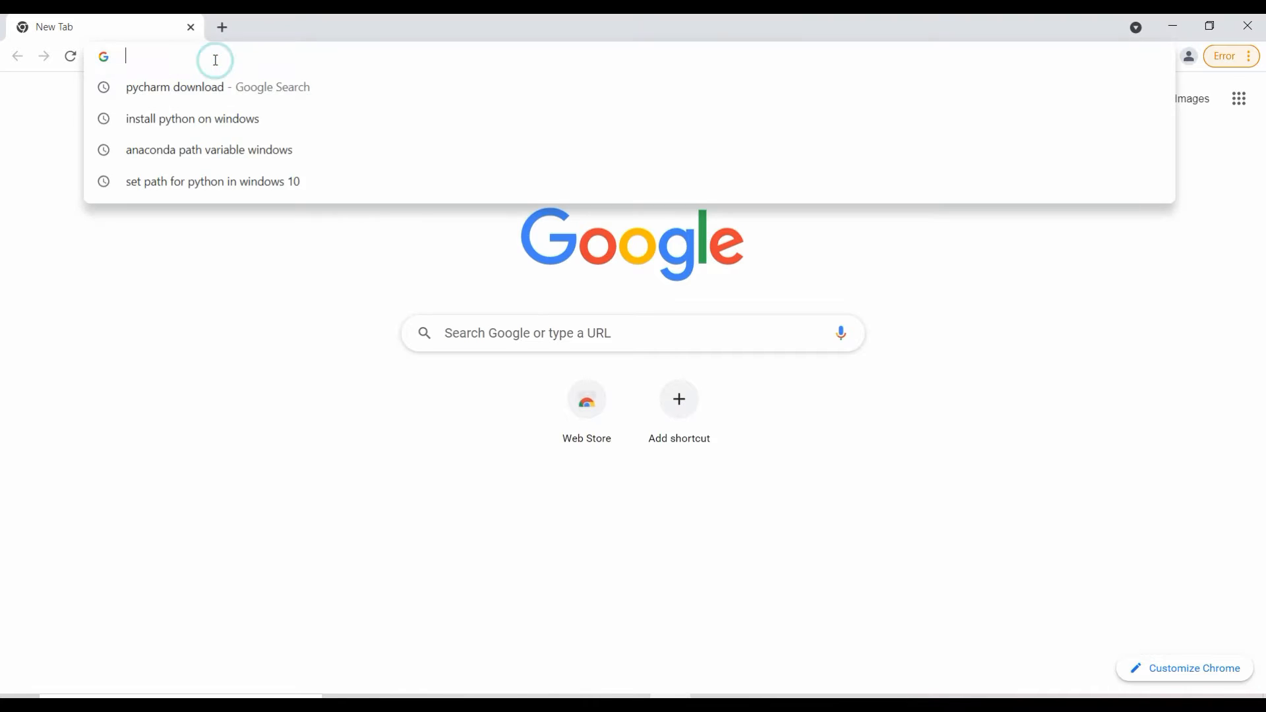
Step: Search Google for "pycharm download" and download the Windows Community edition from the JetBrains site
{"action": "key", "text": "Right"}
{"action": "key", "text": "Return"}
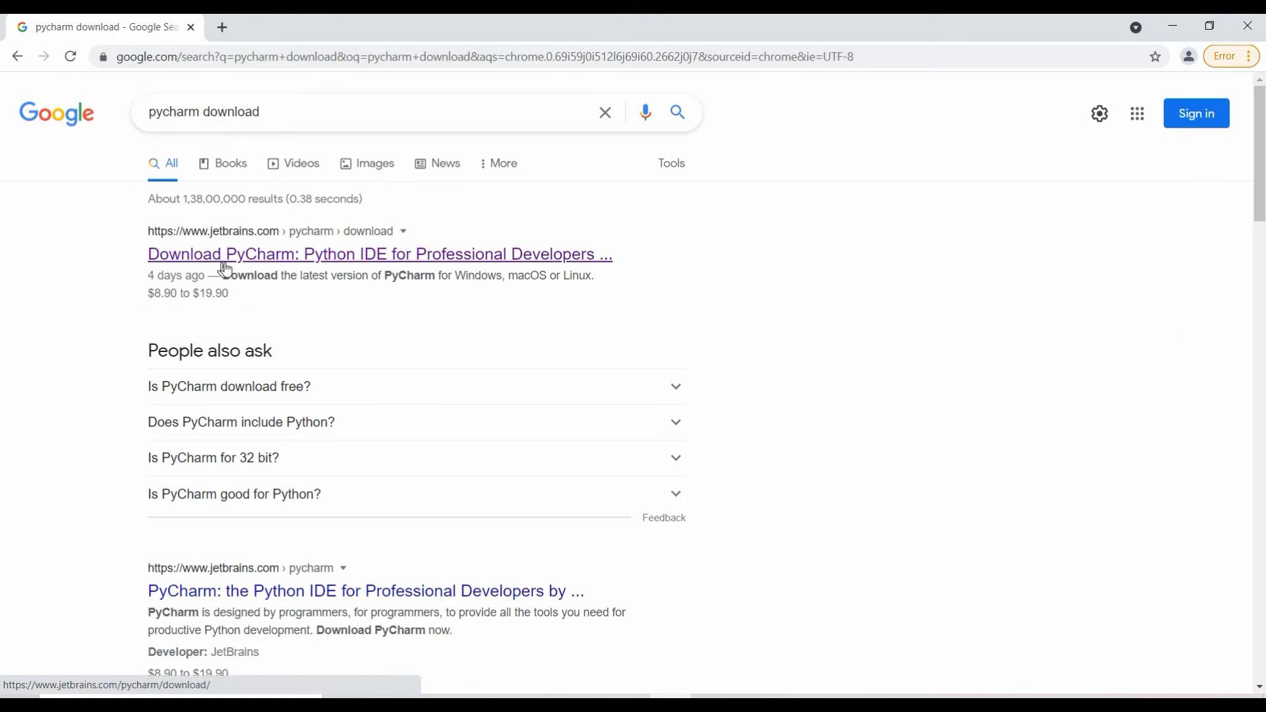
{"action": "left_click", "coordinate": [249, 260]}
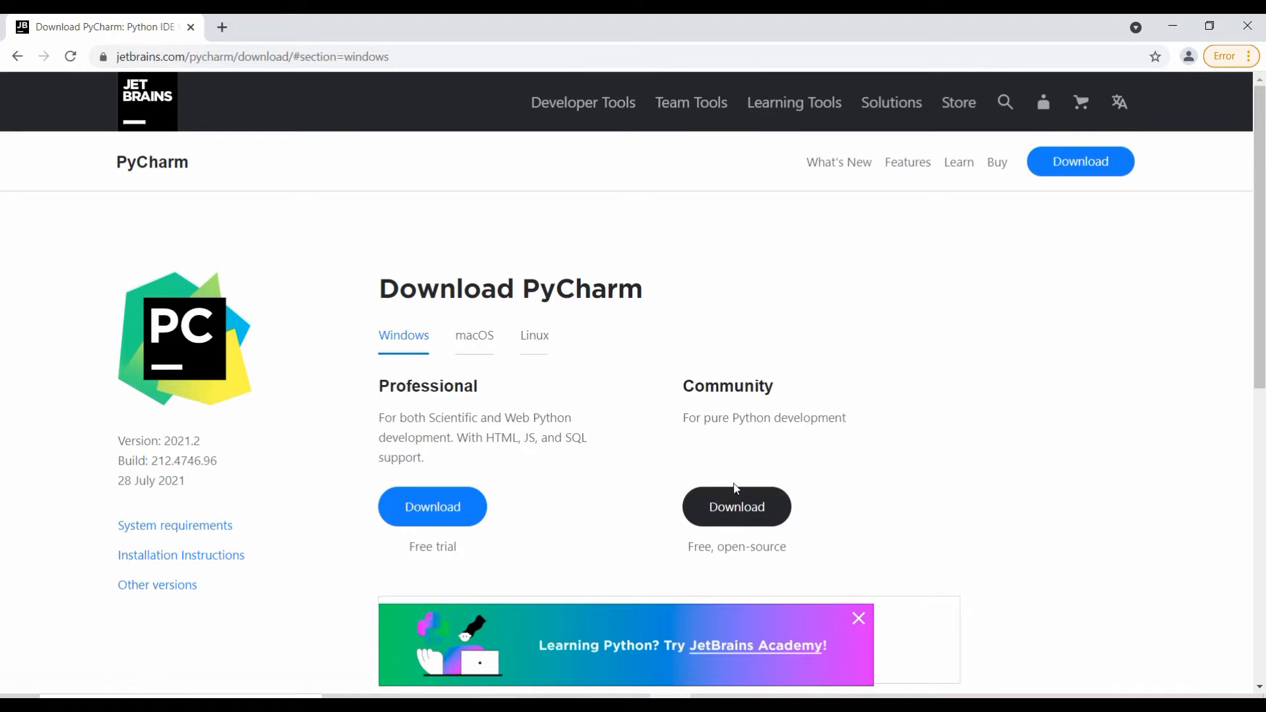
{"action": "left_click", "coordinate": [735, 509]}
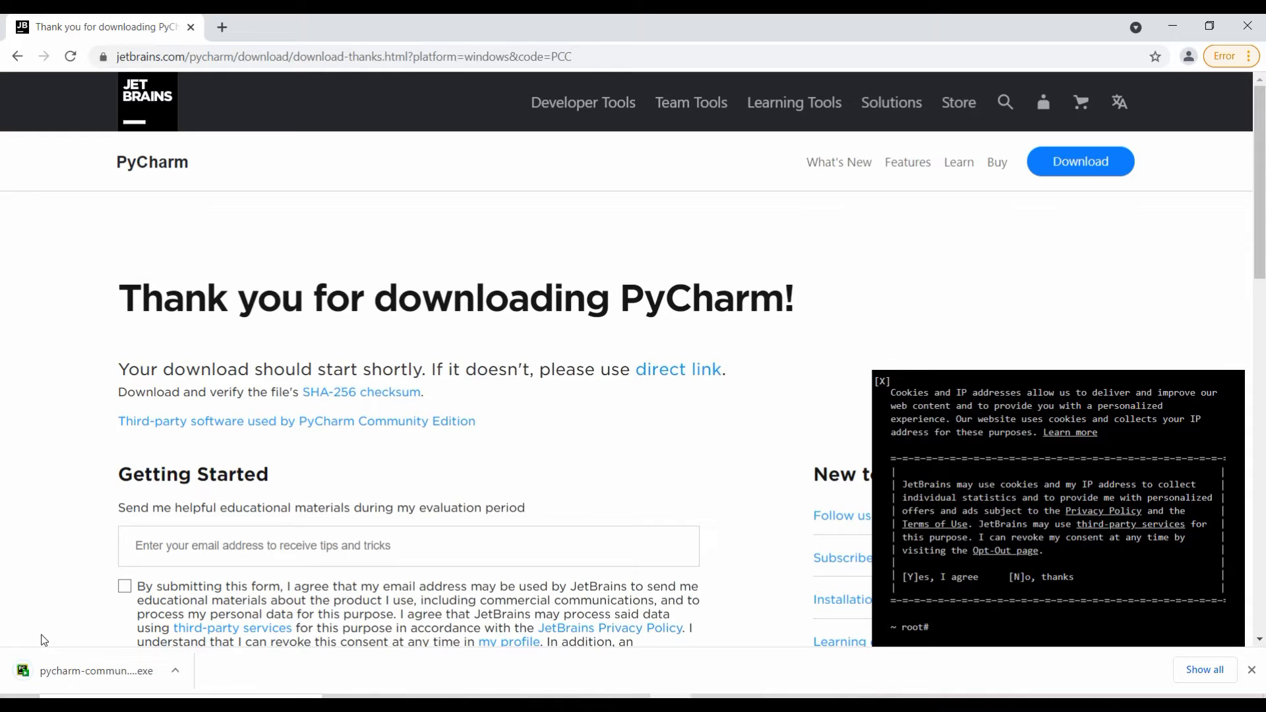
Step: Run the downloaded installer and install PyCharm Community Edition with the default folder and options, then close the setup
{"action": "left_click", "coordinate": [65, 679]}
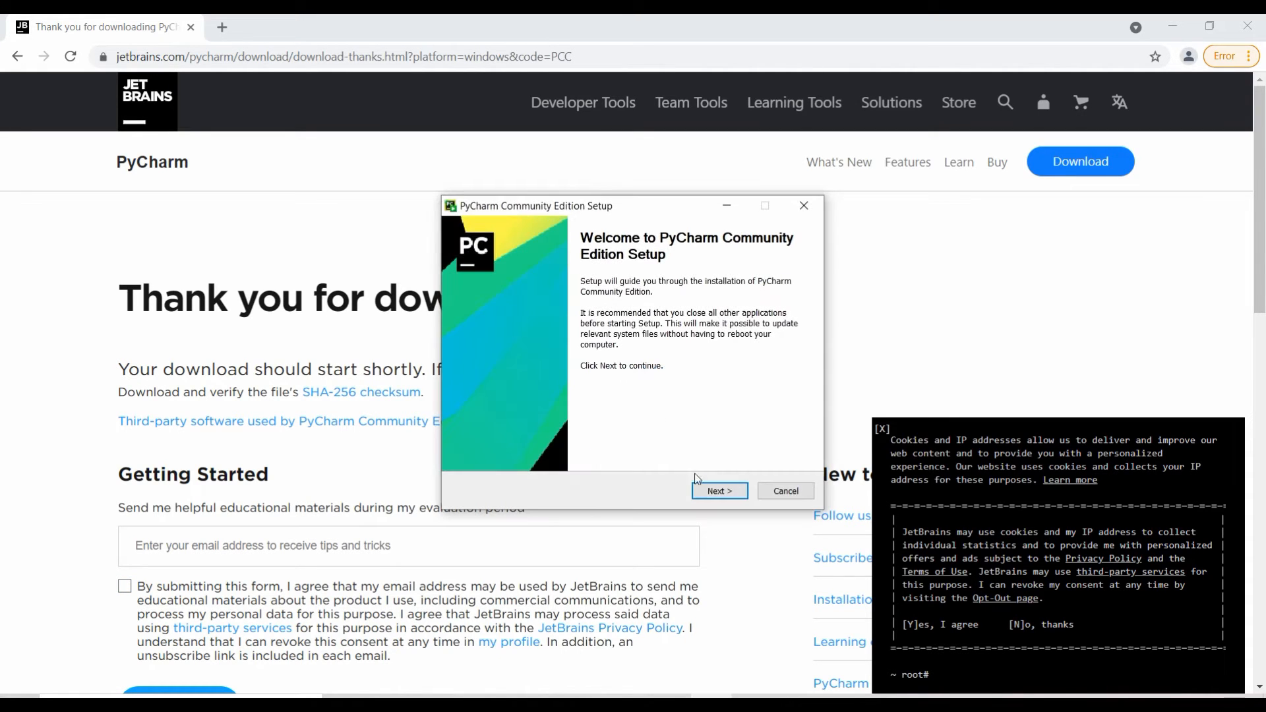
{"action": "left_click", "coordinate": [710, 491]}
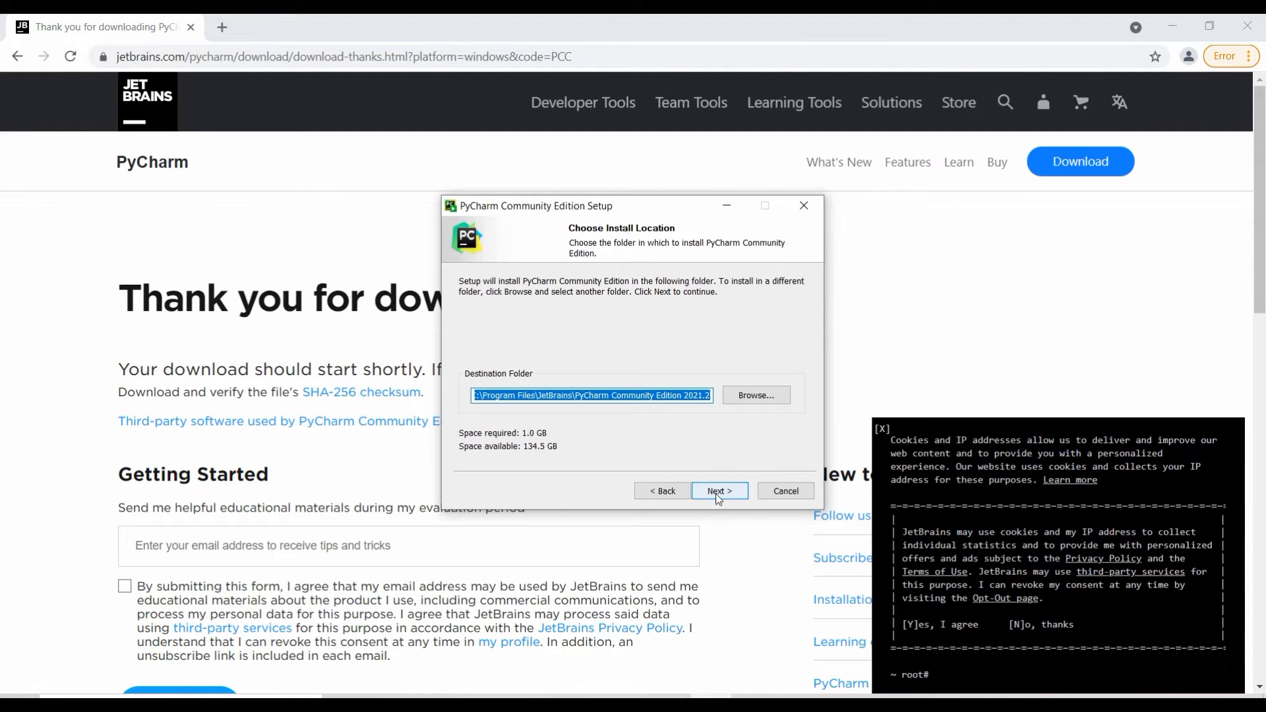
{"action": "left_click", "coordinate": [718, 498]}
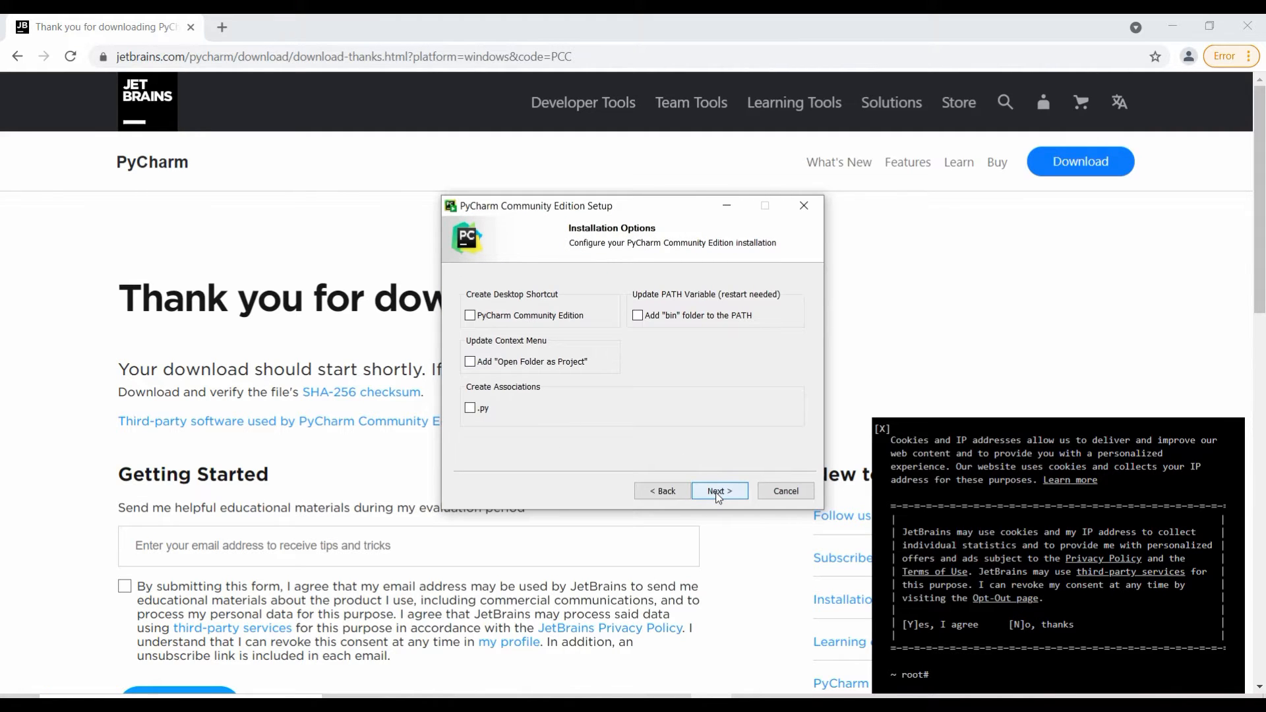
{"action": "left_click", "coordinate": [717, 495]}
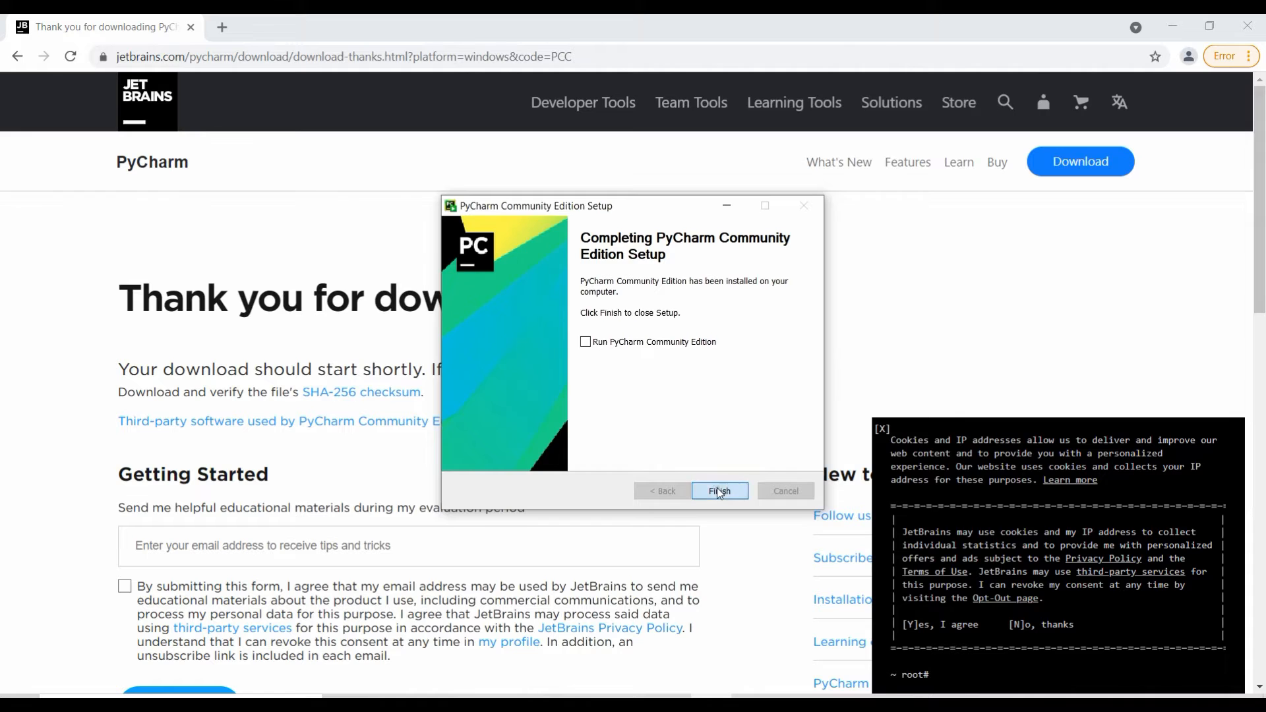
{"action": "left_click", "coordinate": [719, 492]}
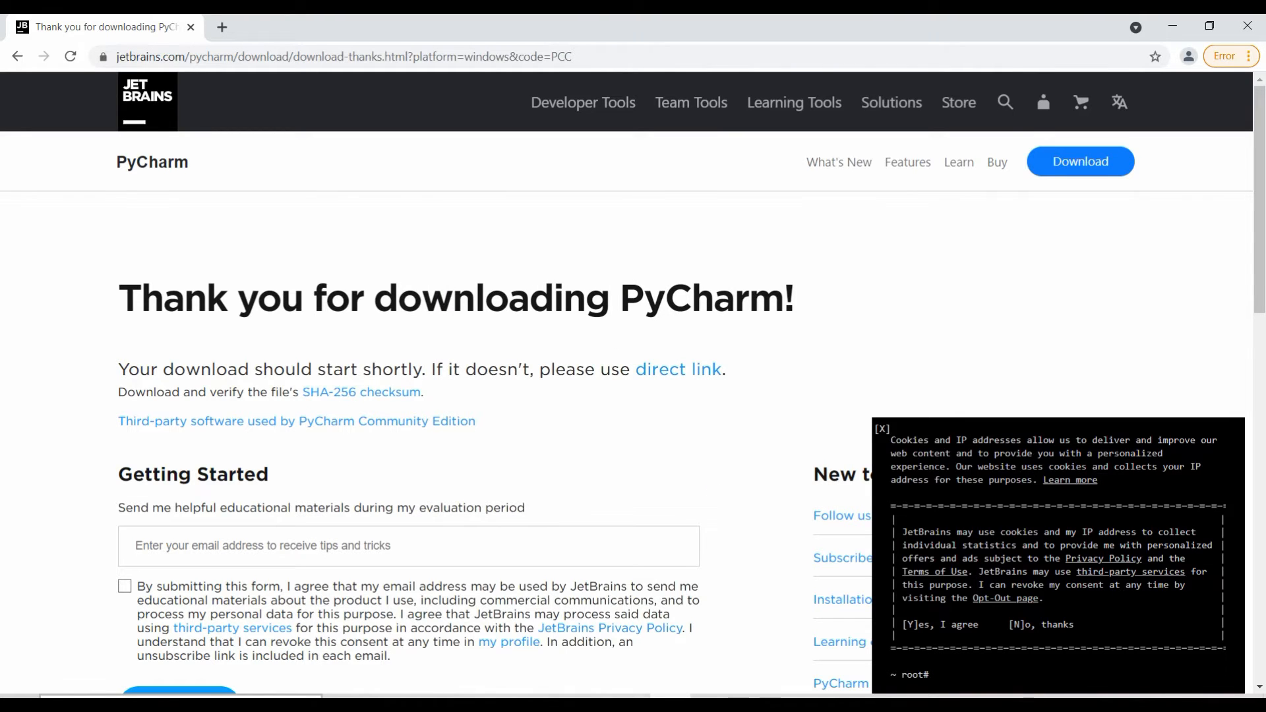
Step: Find the installed PyCharm Community Edition 2021.2 through Windows search and launch it
{"action": "key", "text": "super"}
{"action": "type", "text": "pycha"}
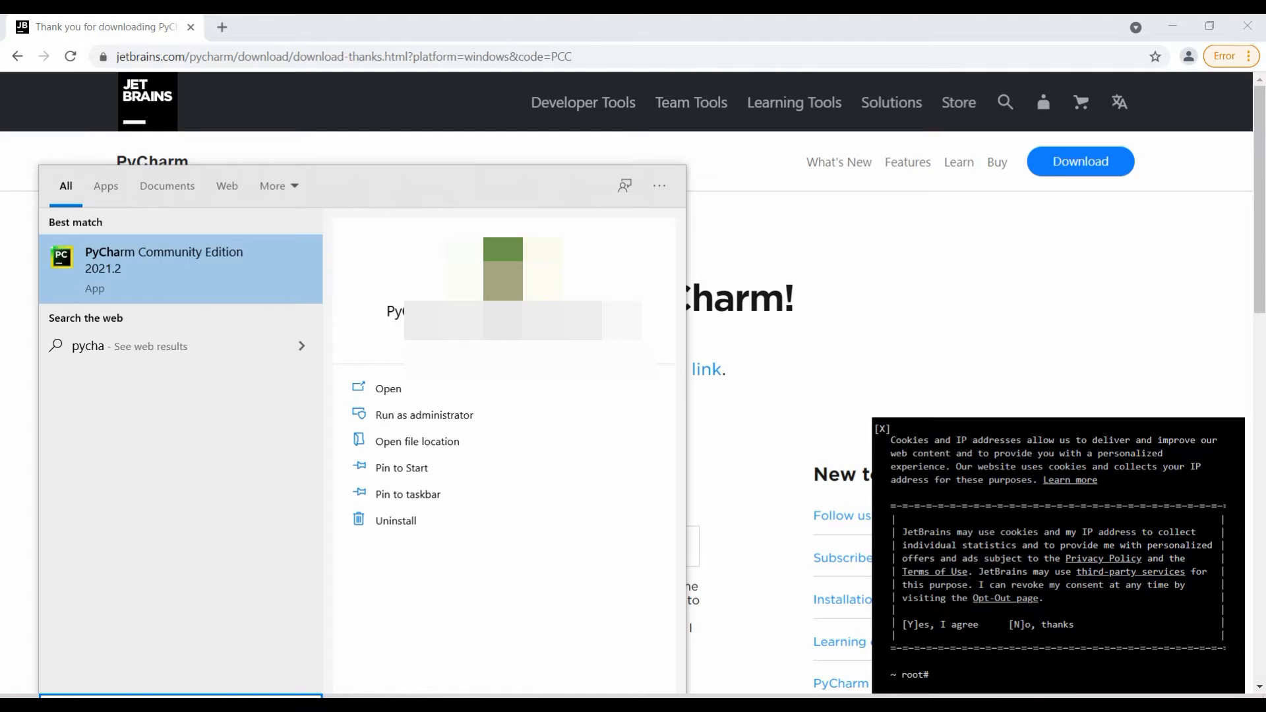
{"action": "type", "text": "r"}
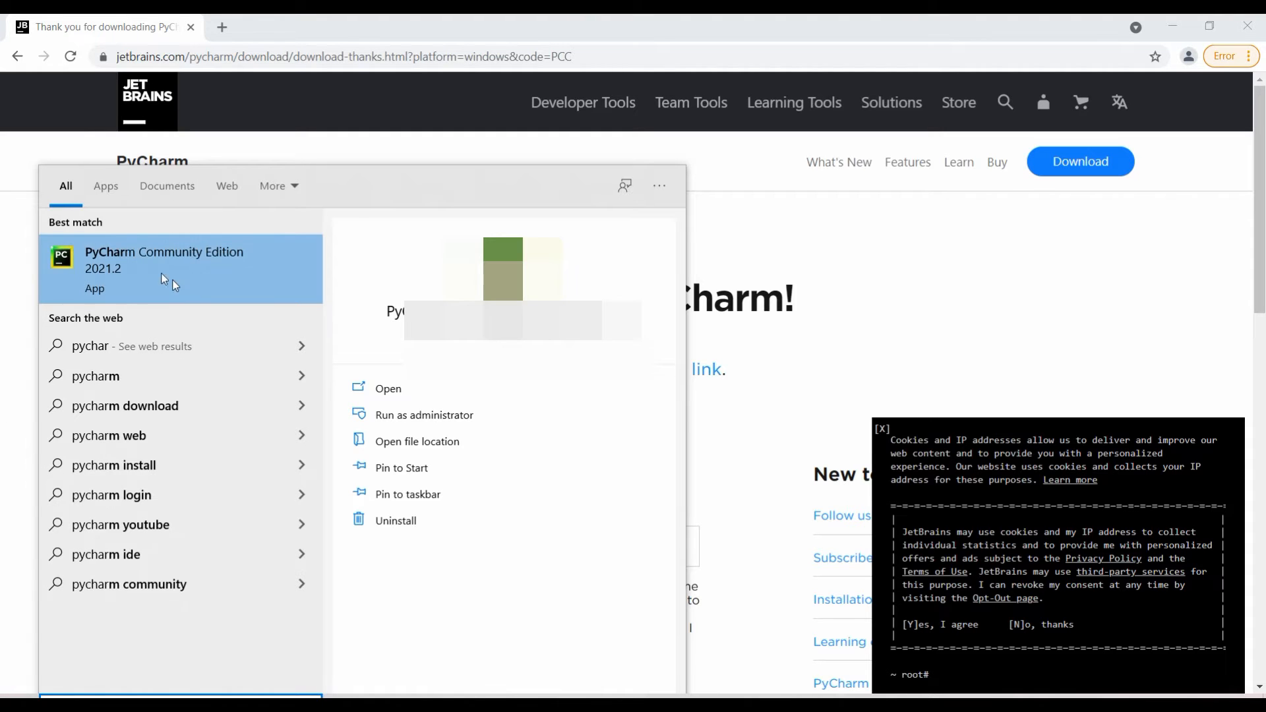
{"action": "left_click", "coordinate": [138, 263]}
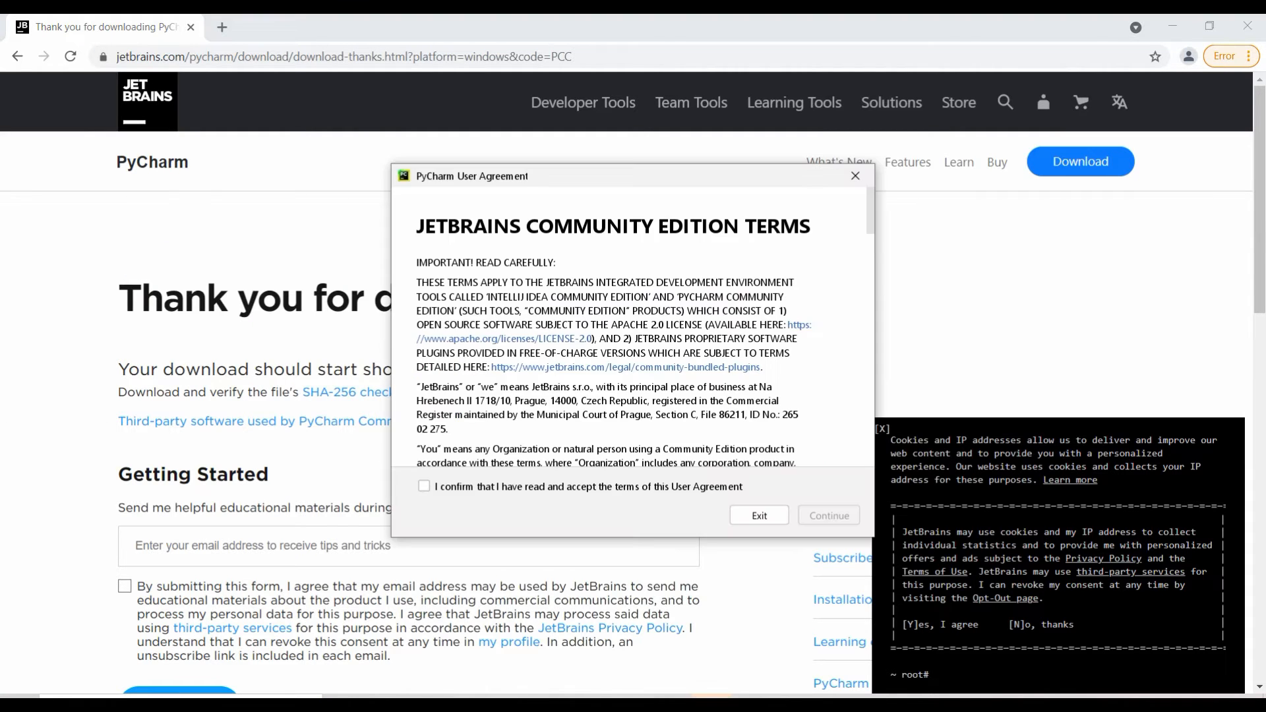
Step: Accept the PyCharm User Agreement and decline to send anonymous usage statistics
{"action": "left_click", "coordinate": [424, 486]}
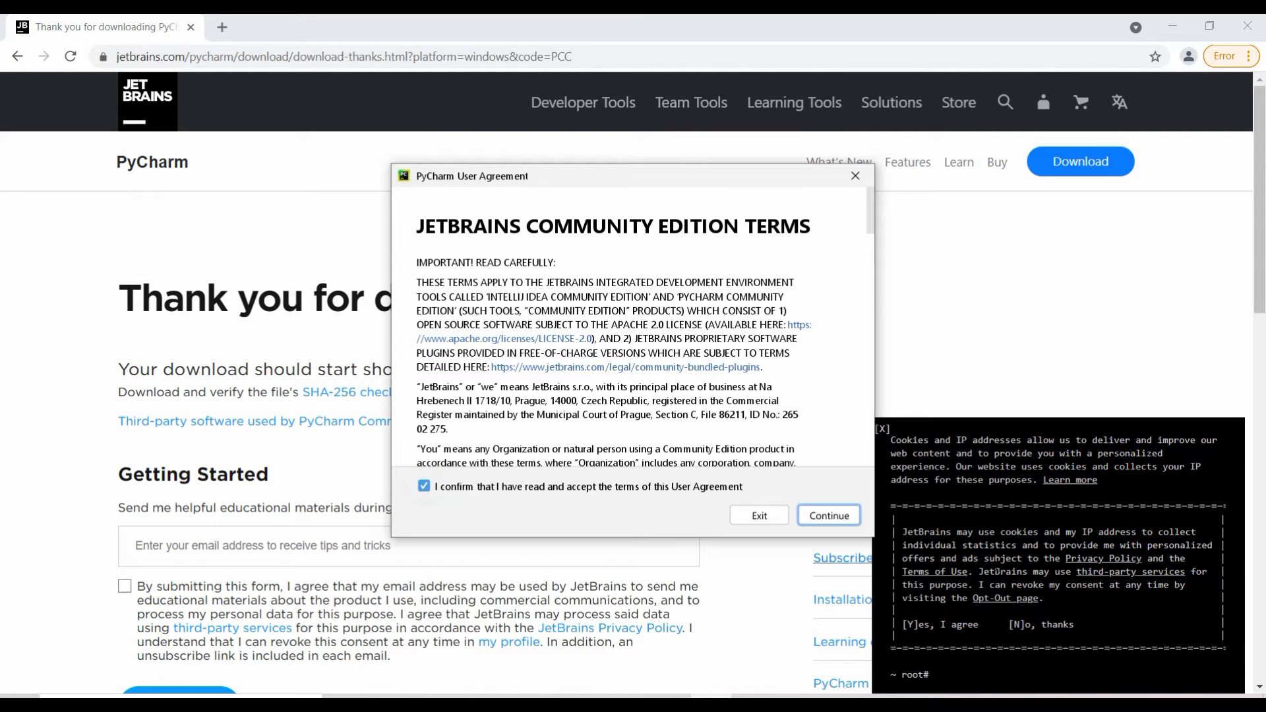
{"action": "left_click", "coordinate": [829, 516]}
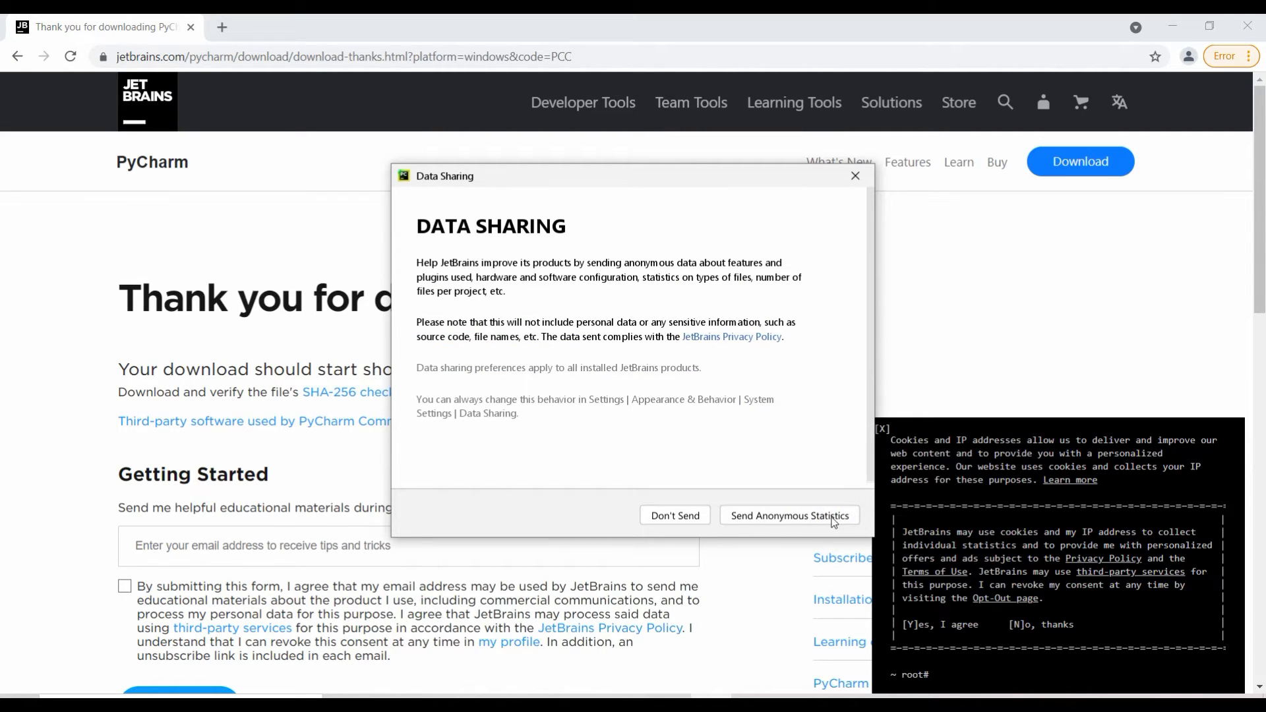
{"action": "left_click", "coordinate": [696, 521]}
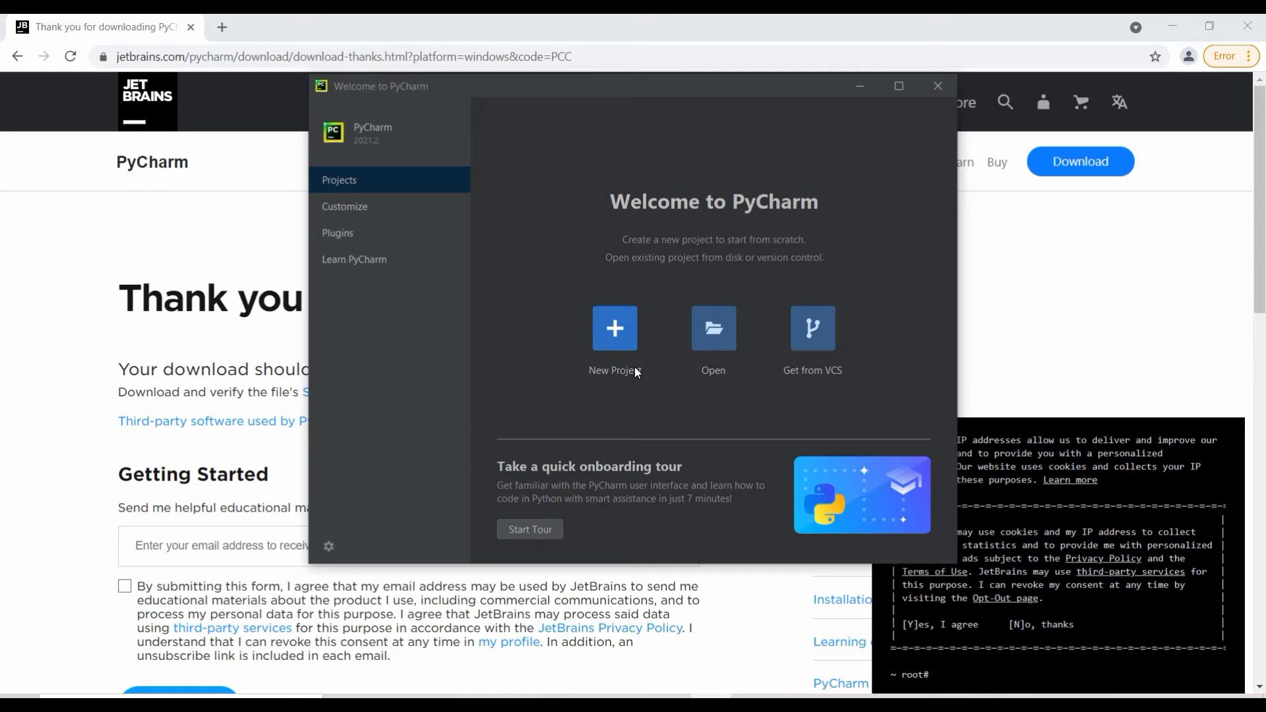
Step: Create the project pythonProject with a new Virtualenv environment, dismiss the tip of the day and maximize the project window
{"action": "left_click", "coordinate": [616, 333]}
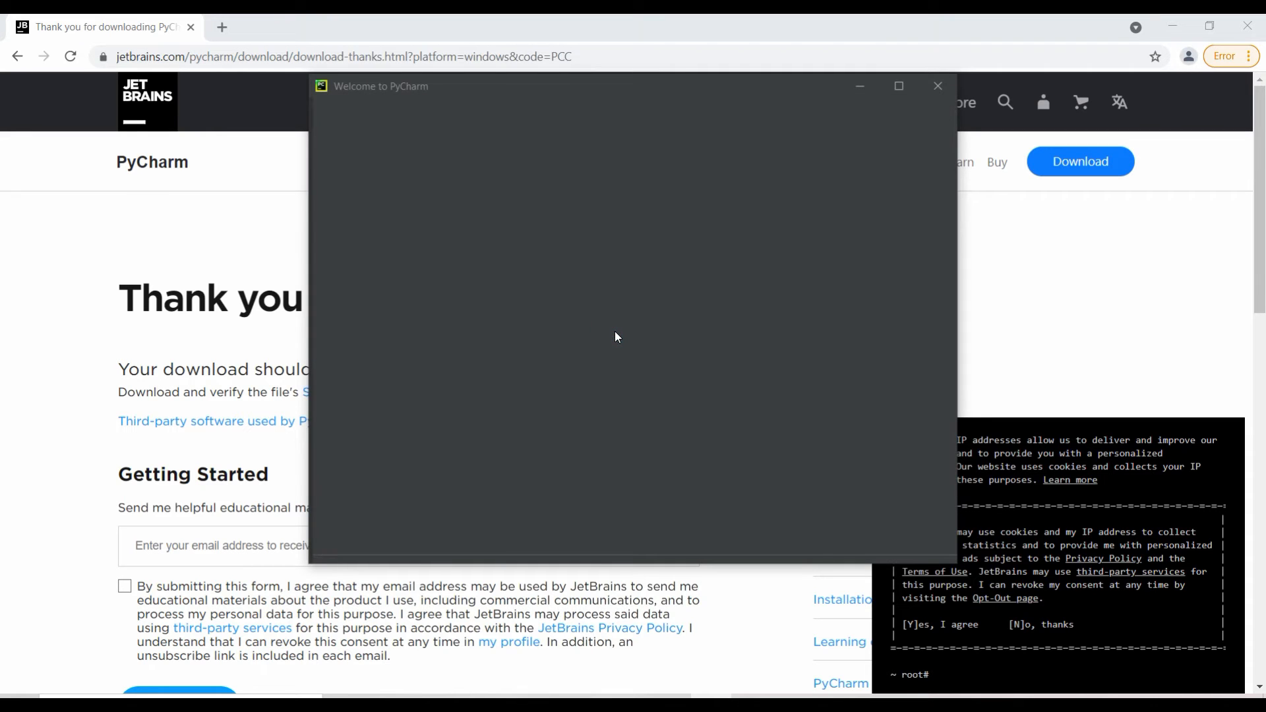
{"action": "left_click", "coordinate": [895, 90]}
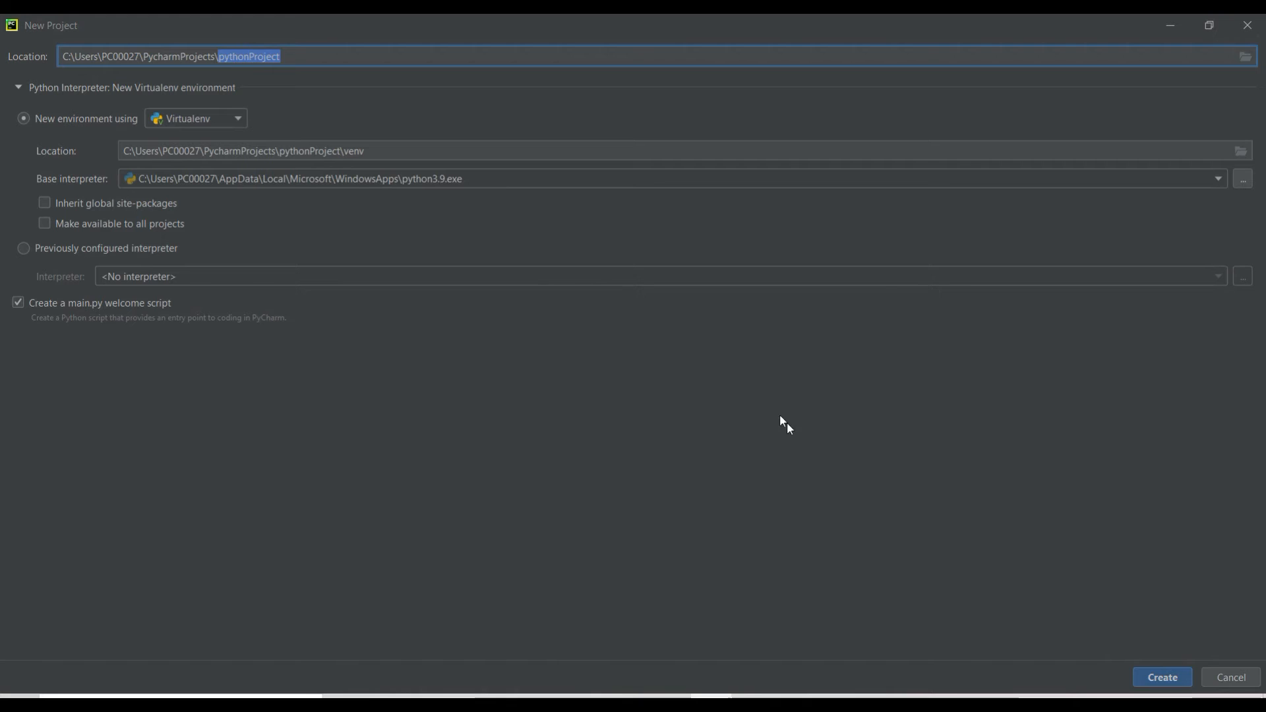
{"action": "left_click", "coordinate": [1162, 678]}
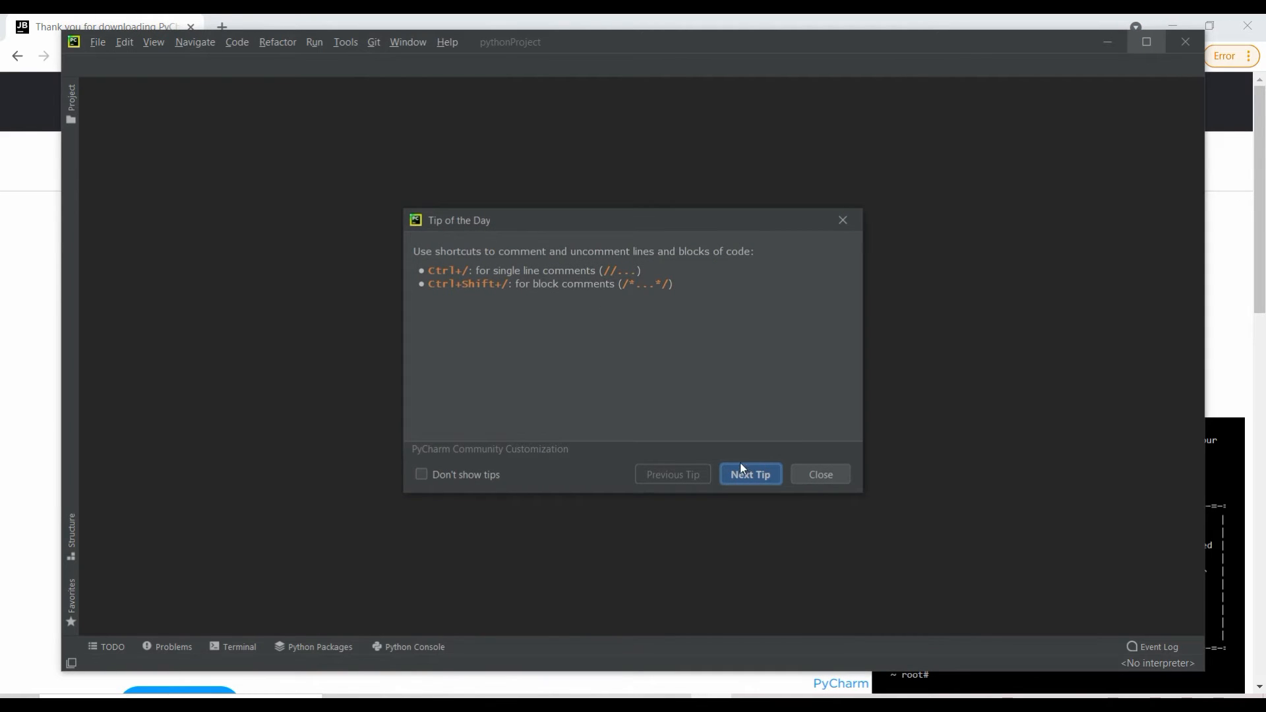
{"action": "left_click", "coordinate": [804, 475]}
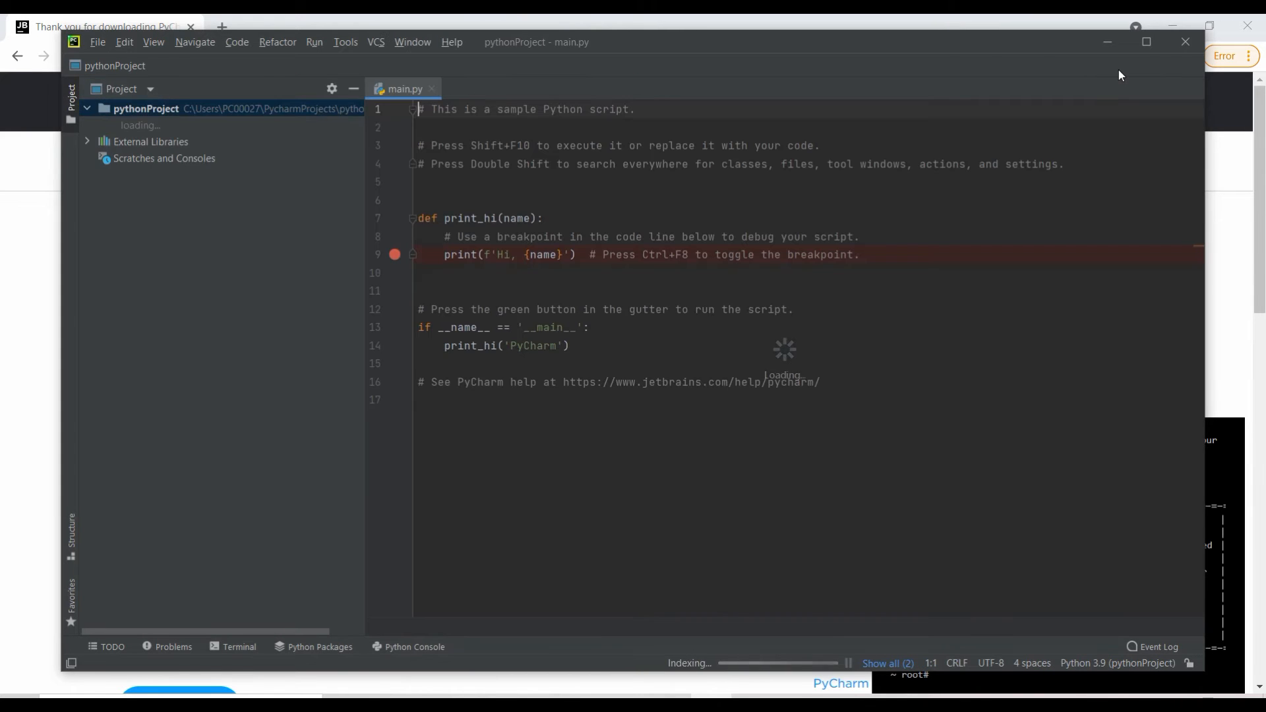
{"action": "left_click", "coordinate": [1143, 42]}
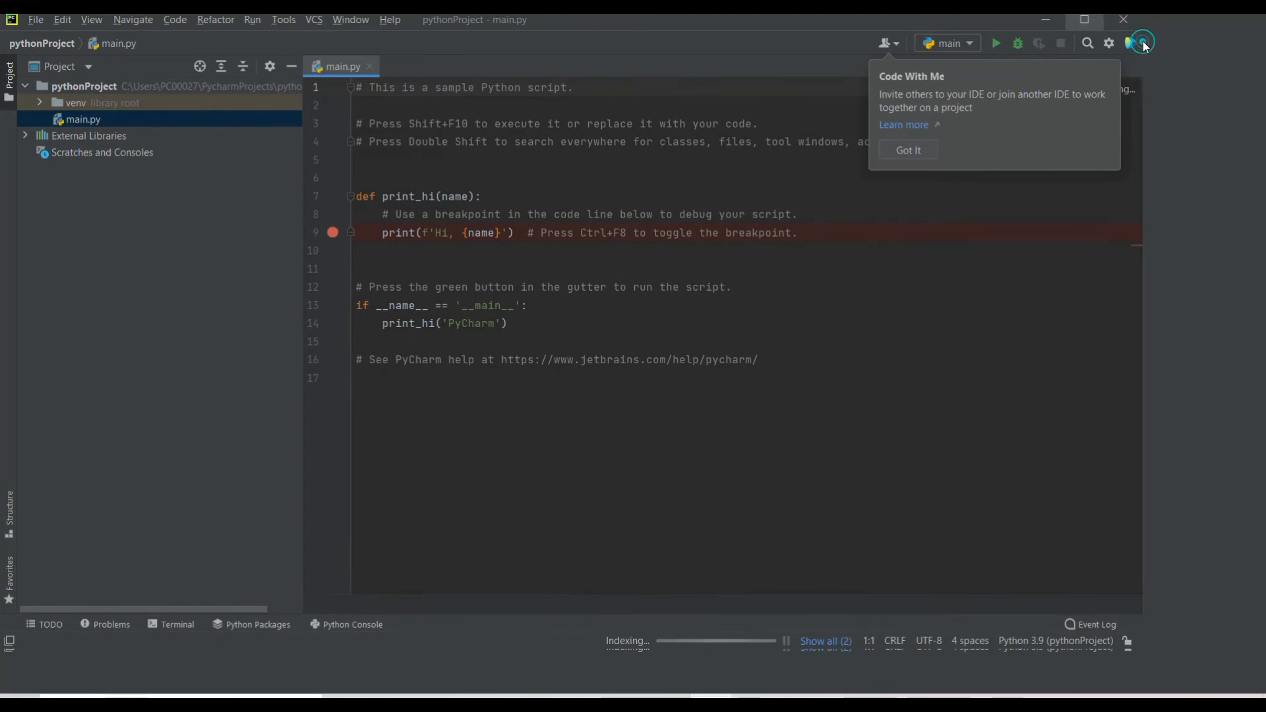
Step: Create a new Python file named addition in the pythonProject root folder
{"action": "left_click", "coordinate": [80, 89]}
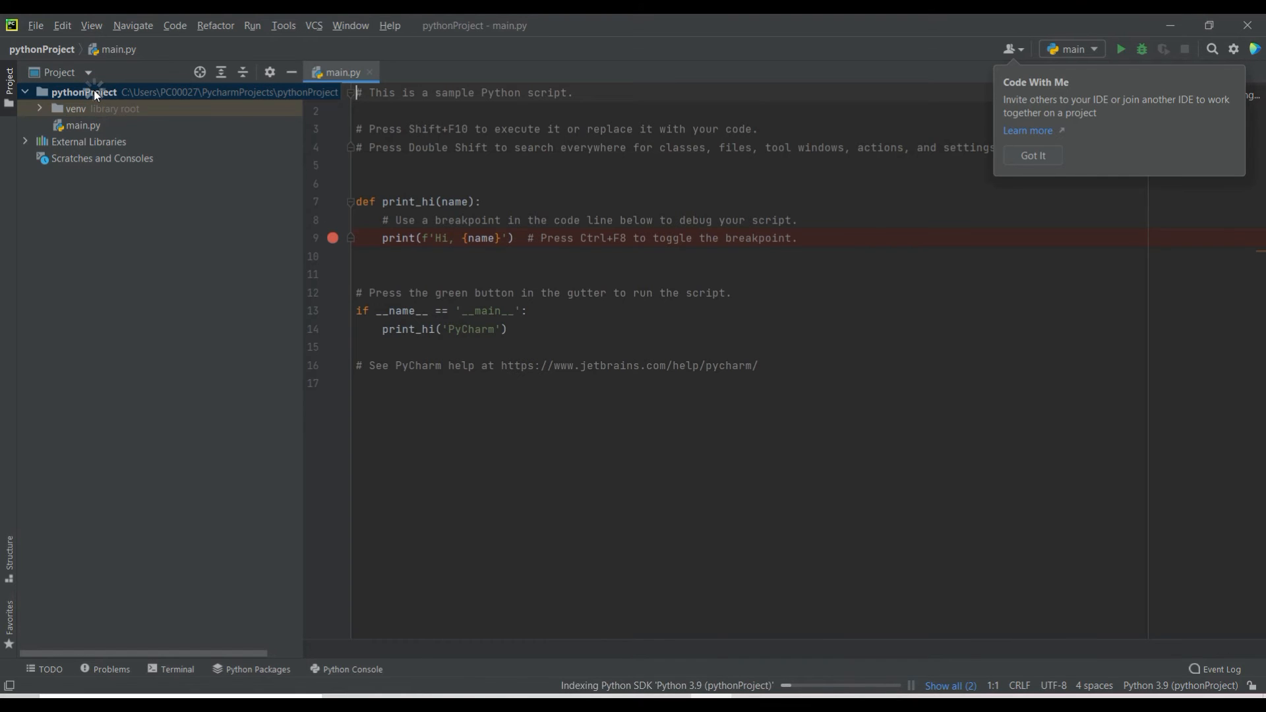
{"action": "right_click", "coordinate": [94, 90]}
{"action": "mouse_move", "coordinate": [133, 101]}
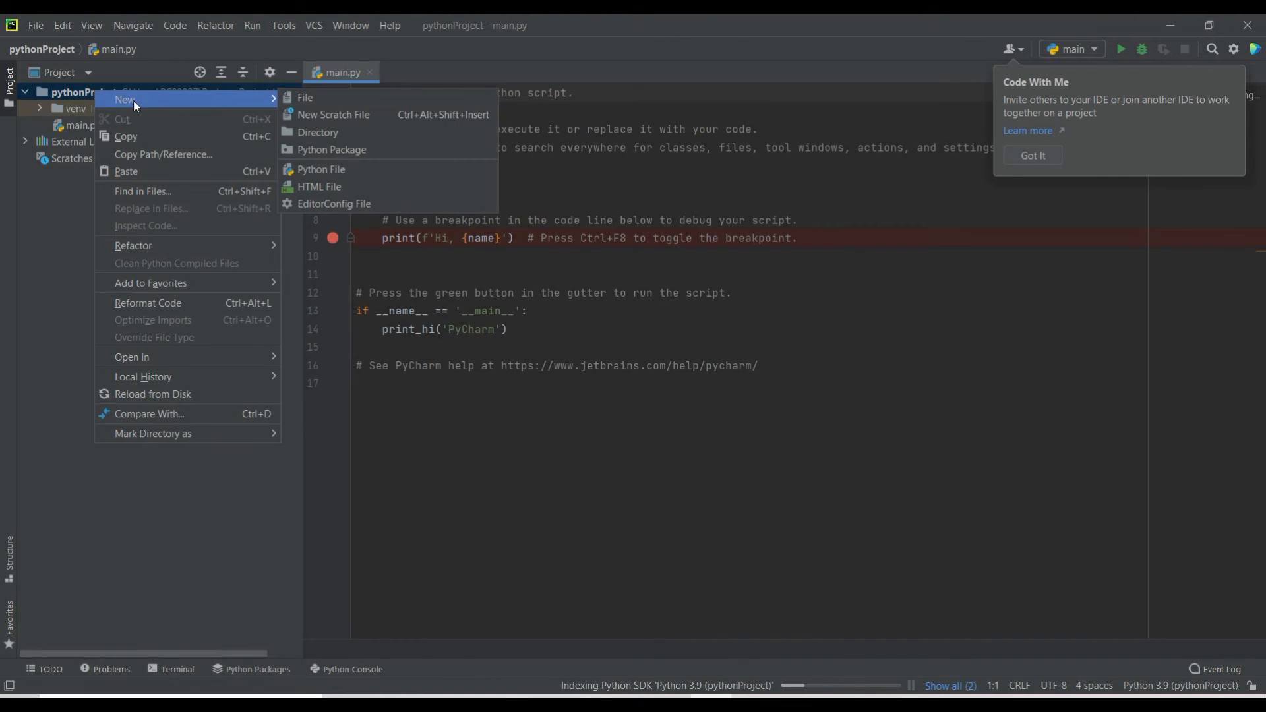
{"action": "left_click", "coordinate": [324, 168]}
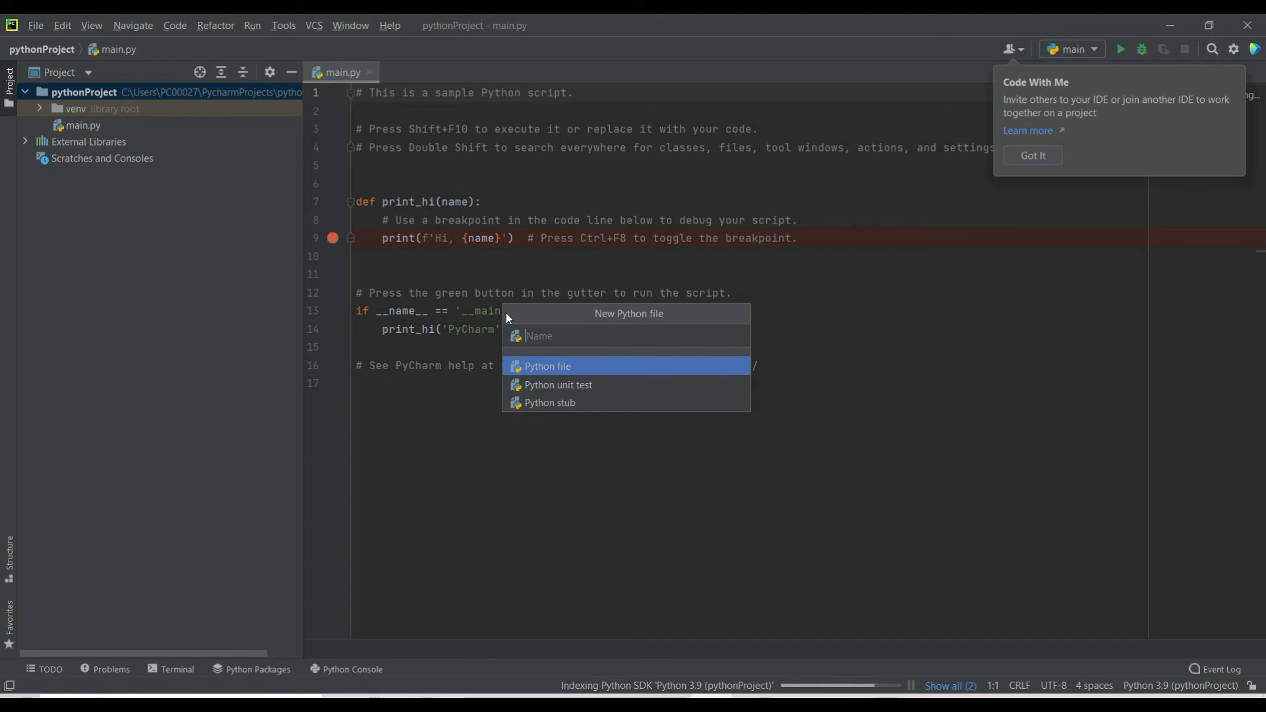
{"action": "type", "text": "addition"}
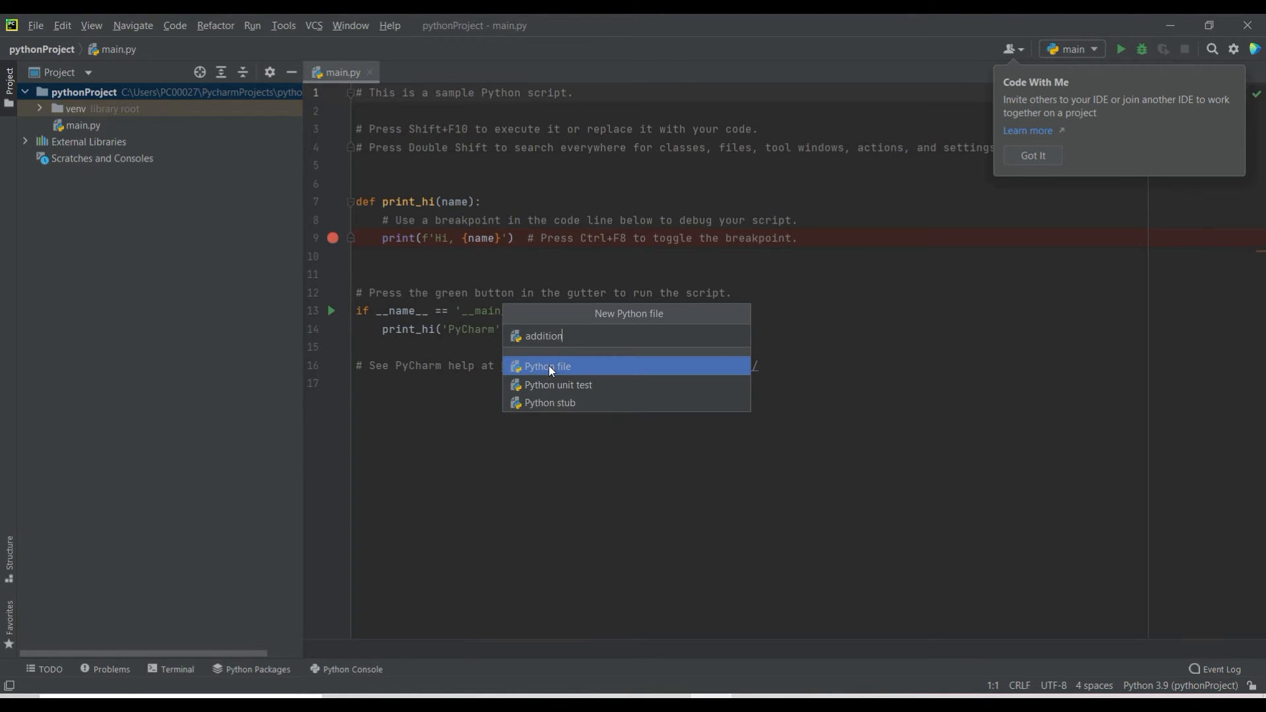
{"action": "key", "text": "Return"}
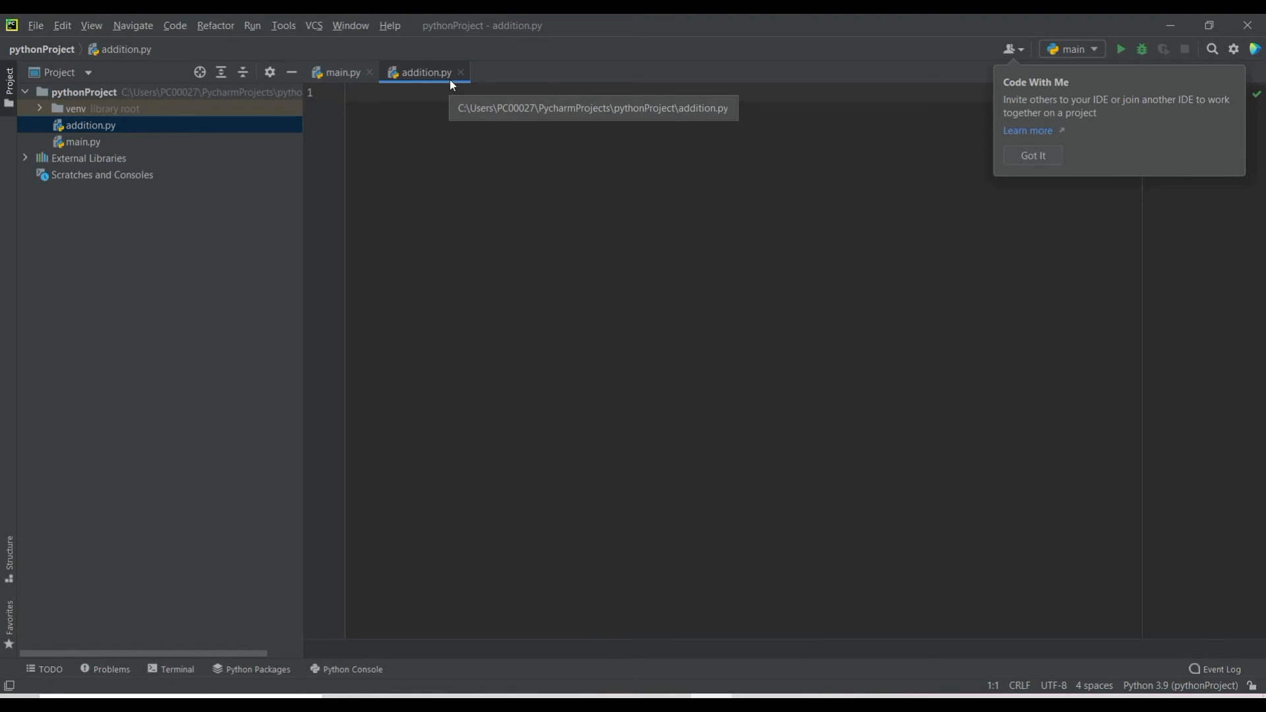
Step: Dismiss the Code With Me notice and write three lines in addition.py: a = 2, b = 3 and print(a + b)
{"action": "left_click", "coordinate": [488, 141]}
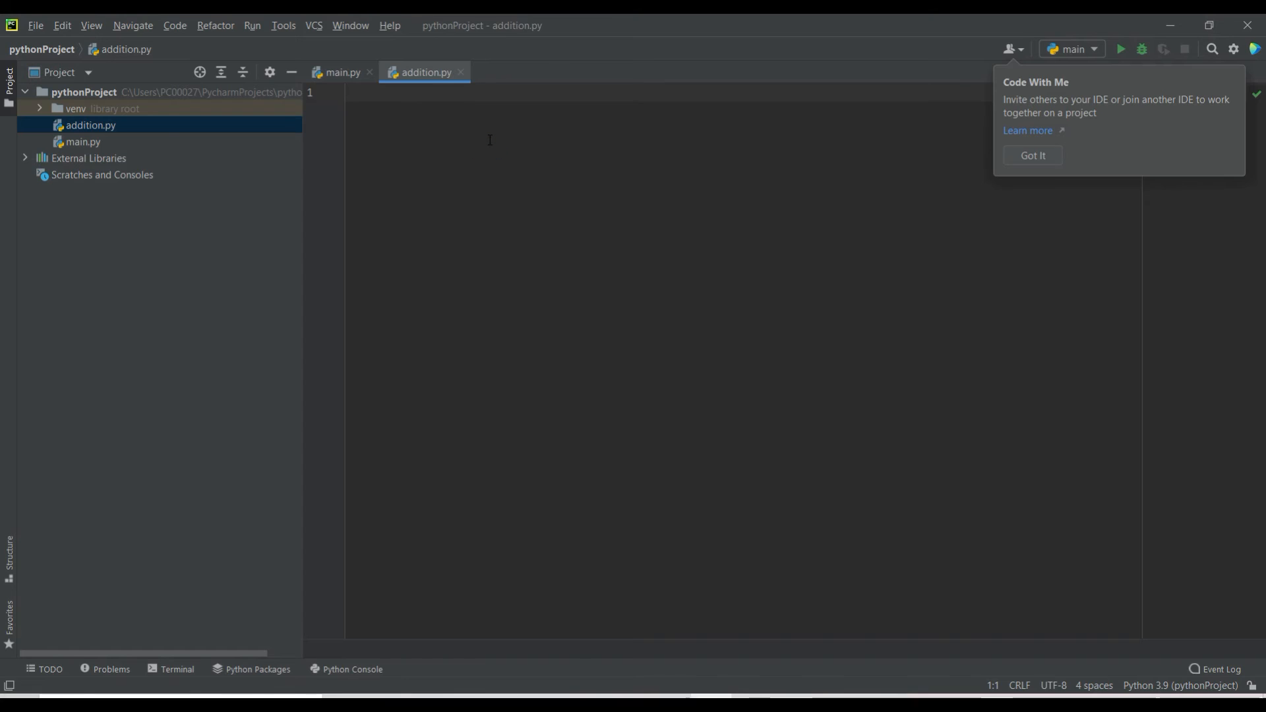
{"action": "left_click", "coordinate": [1047, 155]}
{"action": "left_click", "coordinate": [385, 153]}
{"action": "type", "text": "a "}
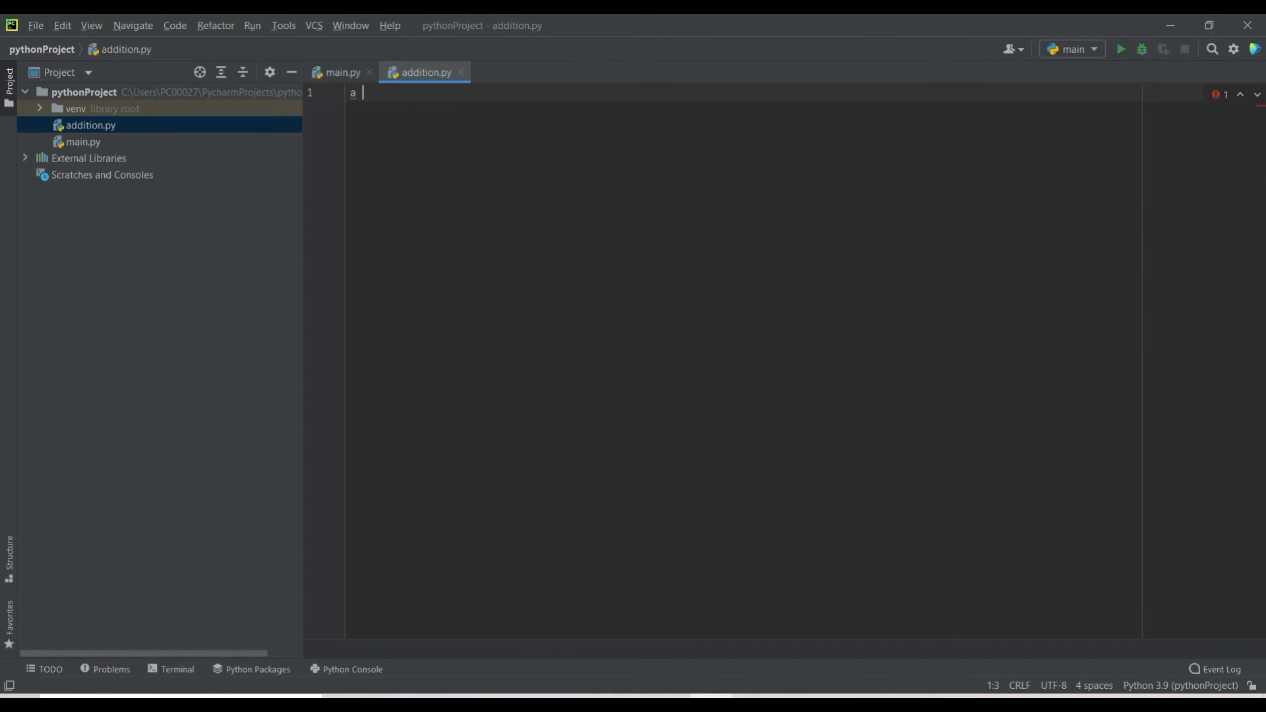
{"action": "type", "text": "= 2"}
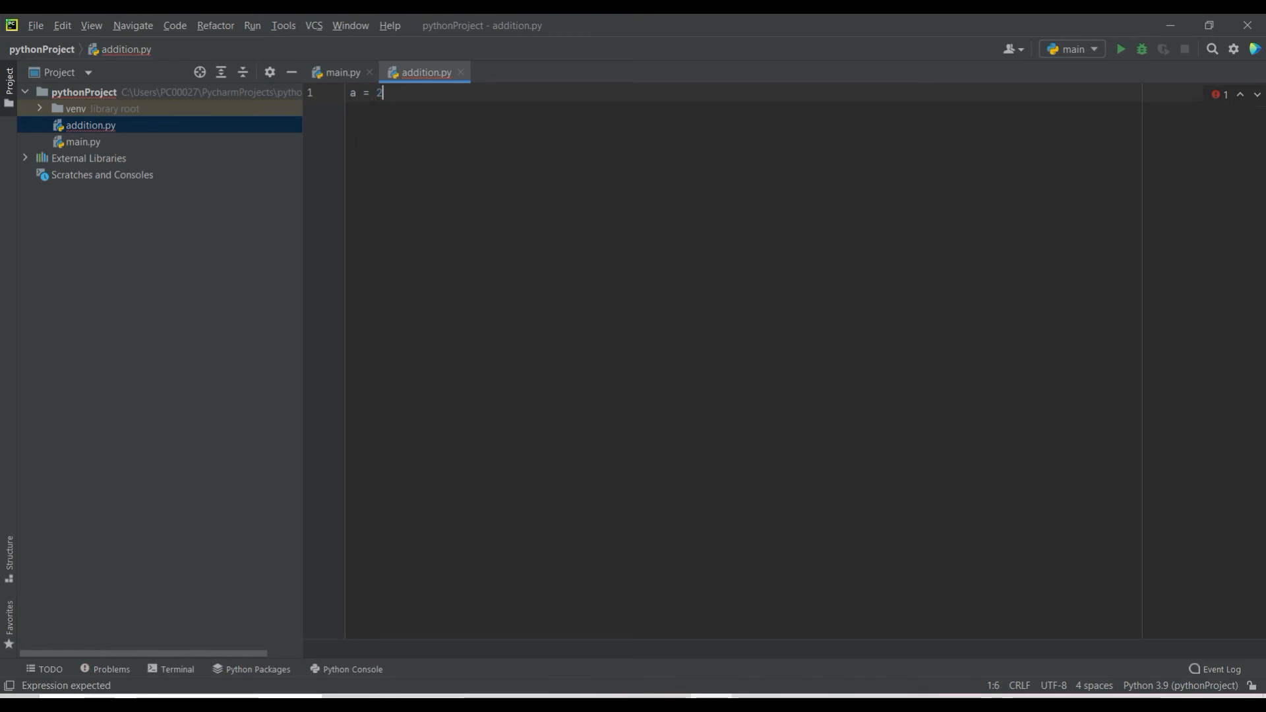
{"action": "key", "text": "Return"}
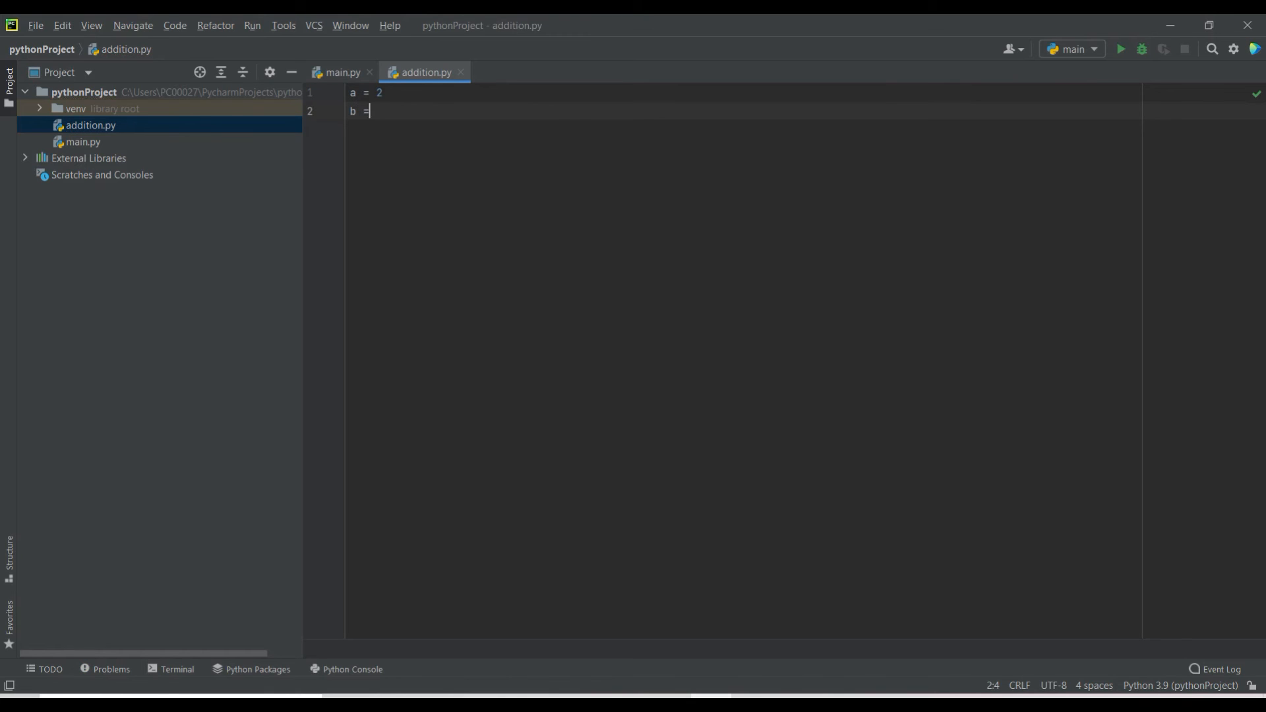
{"action": "type", "text": "3"}
{"action": "key", "text": "Return"}
{"action": "type", "text": "print()"}
{"action": "key", "text": "Left"}
{"action": "type", "text": "a + b"}
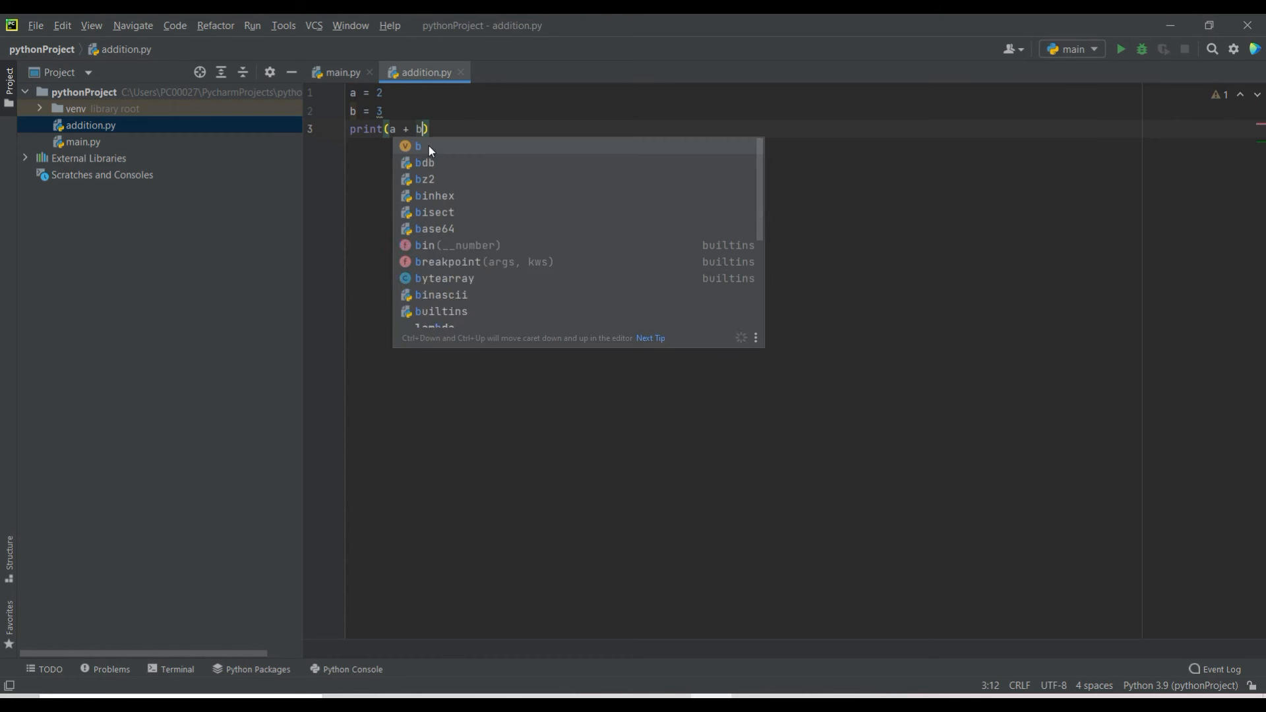
{"action": "left_click", "coordinate": [501, 114]}
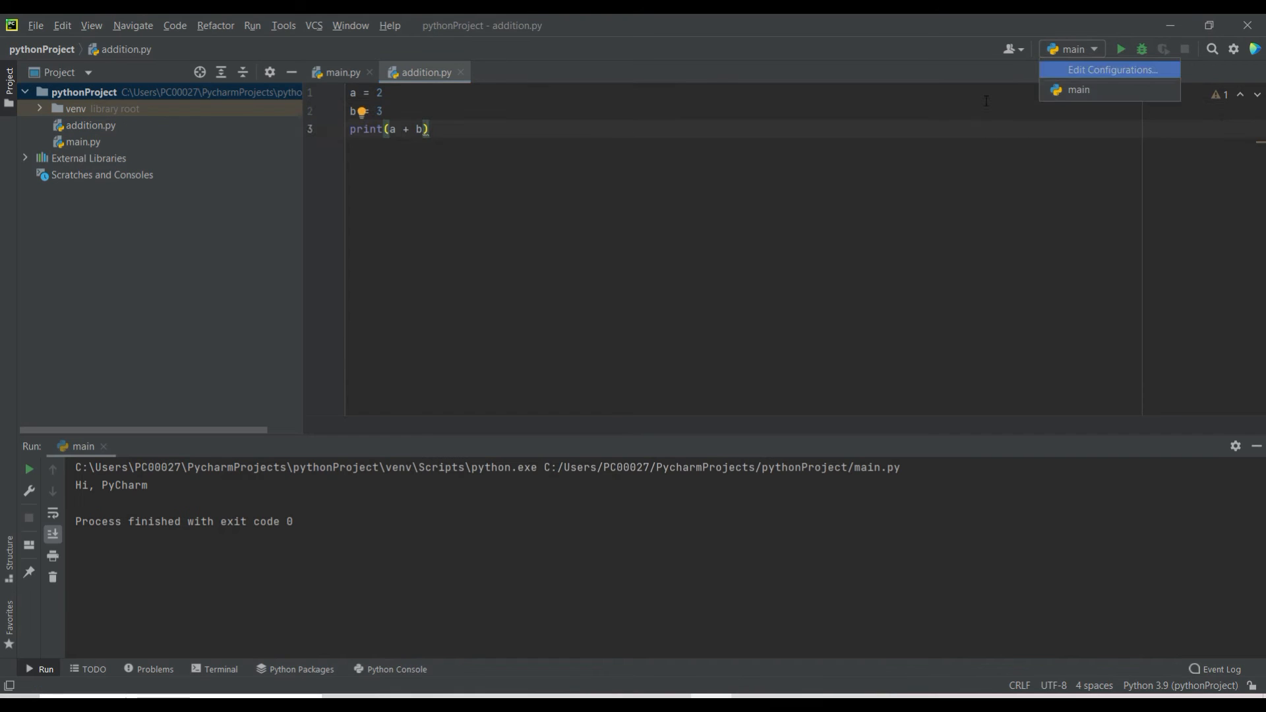
Step: Run the main configuration, open the Python Console and dismiss the Windows firewall alert
{"action": "left_click", "coordinate": [986, 102]}
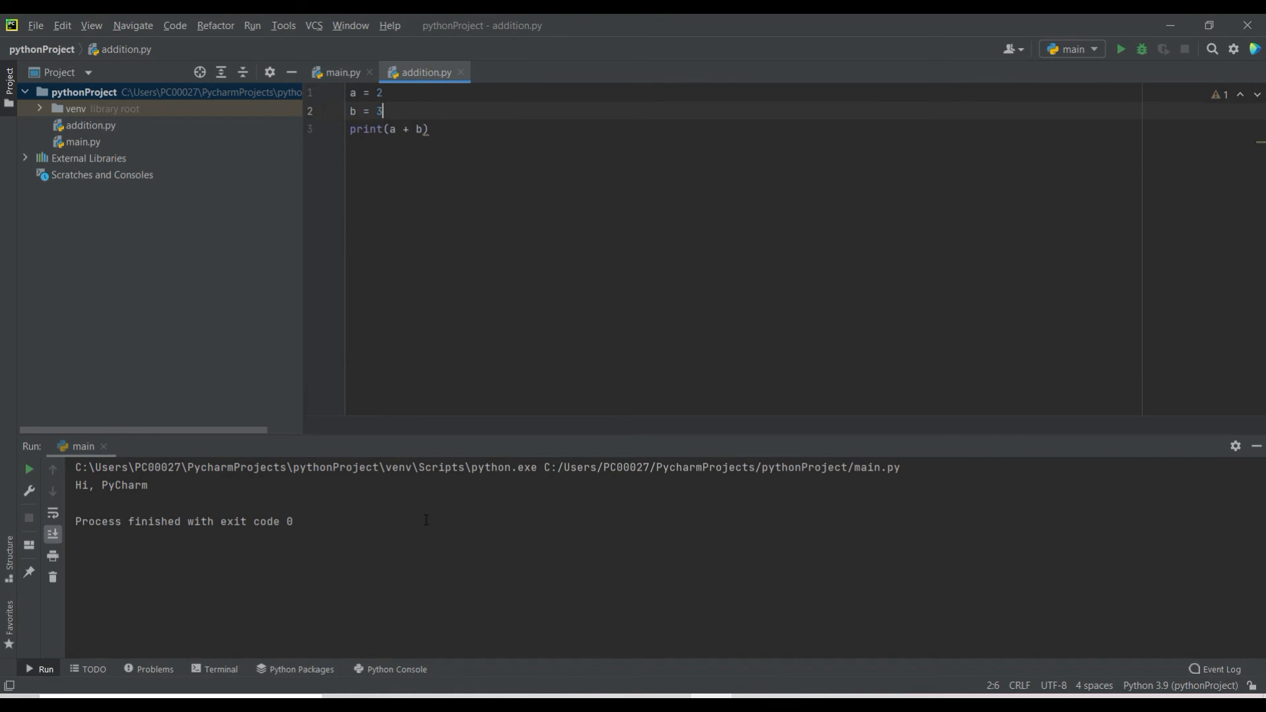
{"action": "left_click", "coordinate": [376, 670]}
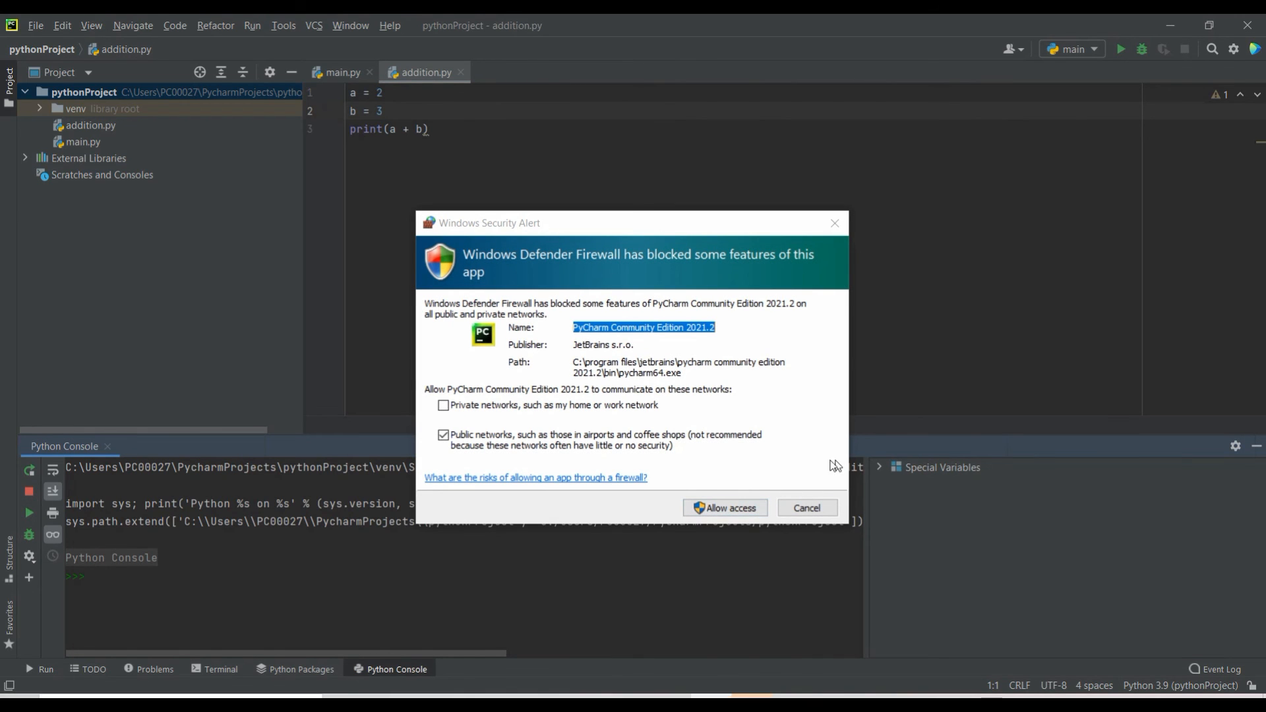
{"action": "left_click", "coordinate": [834, 224]}
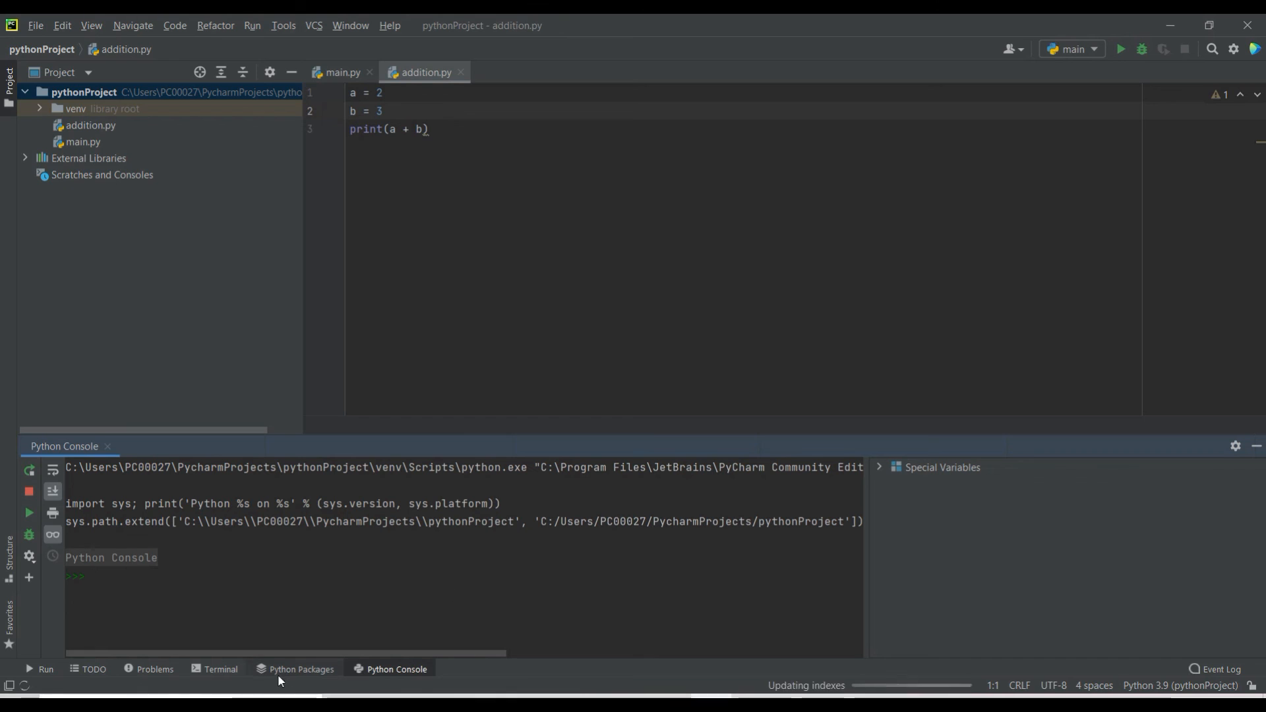
Step: Run the addition script from the project's Terminal with the command python .\addition.py
{"action": "left_click", "coordinate": [221, 669]}
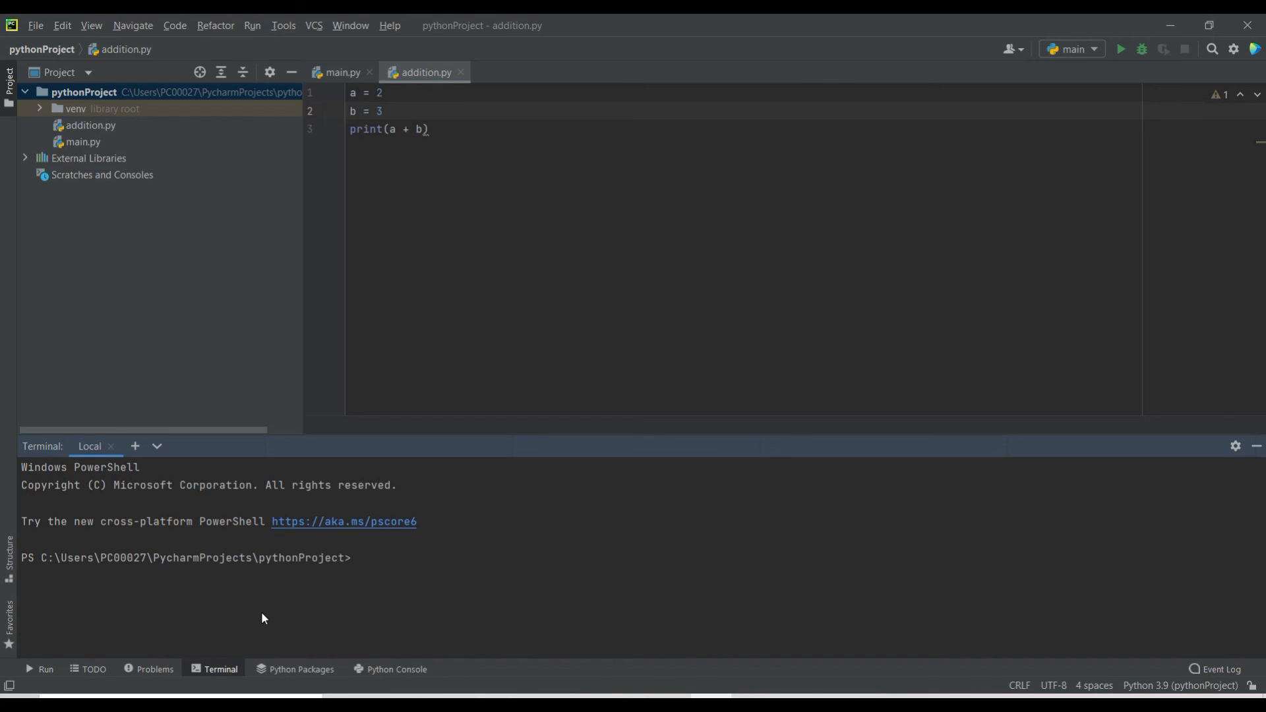
{"action": "type", "text": "python add"}
{"action": "key", "text": "Tab"}
{"action": "key", "text": "Return"}
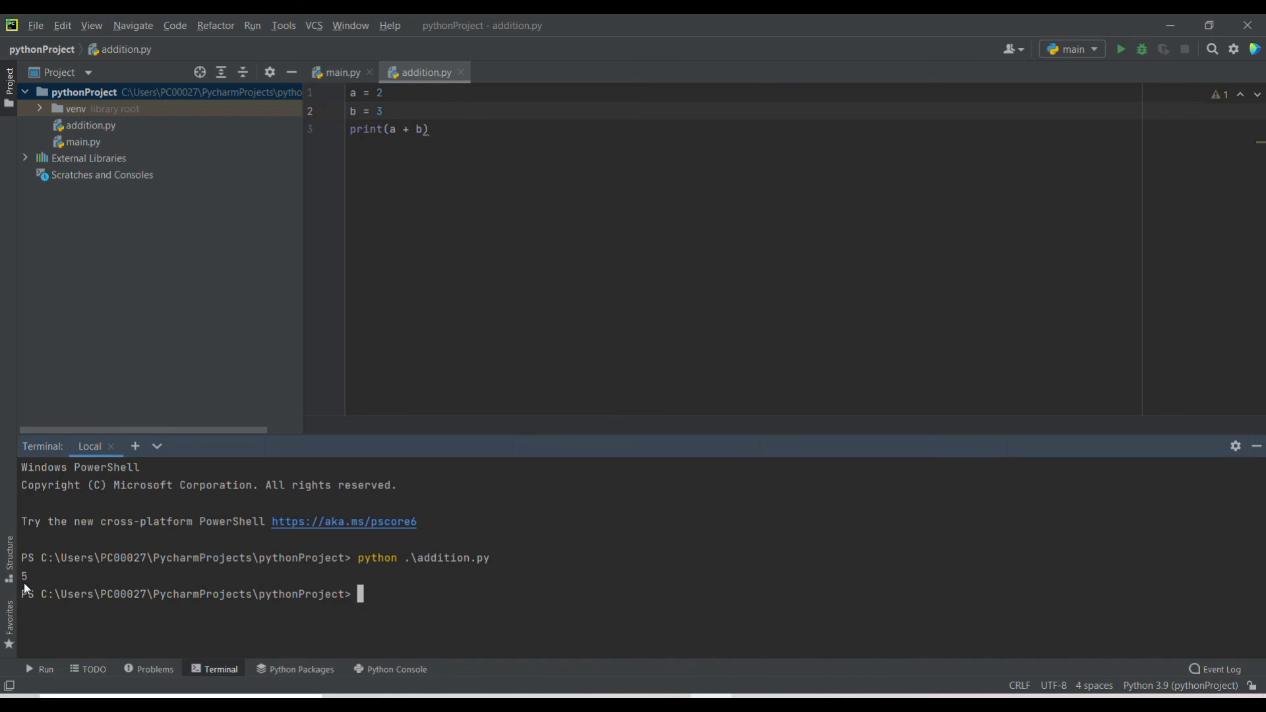
{"action": "left_click_drag", "start_coordinate": [429, 129], "coordinate": [356, 112]}
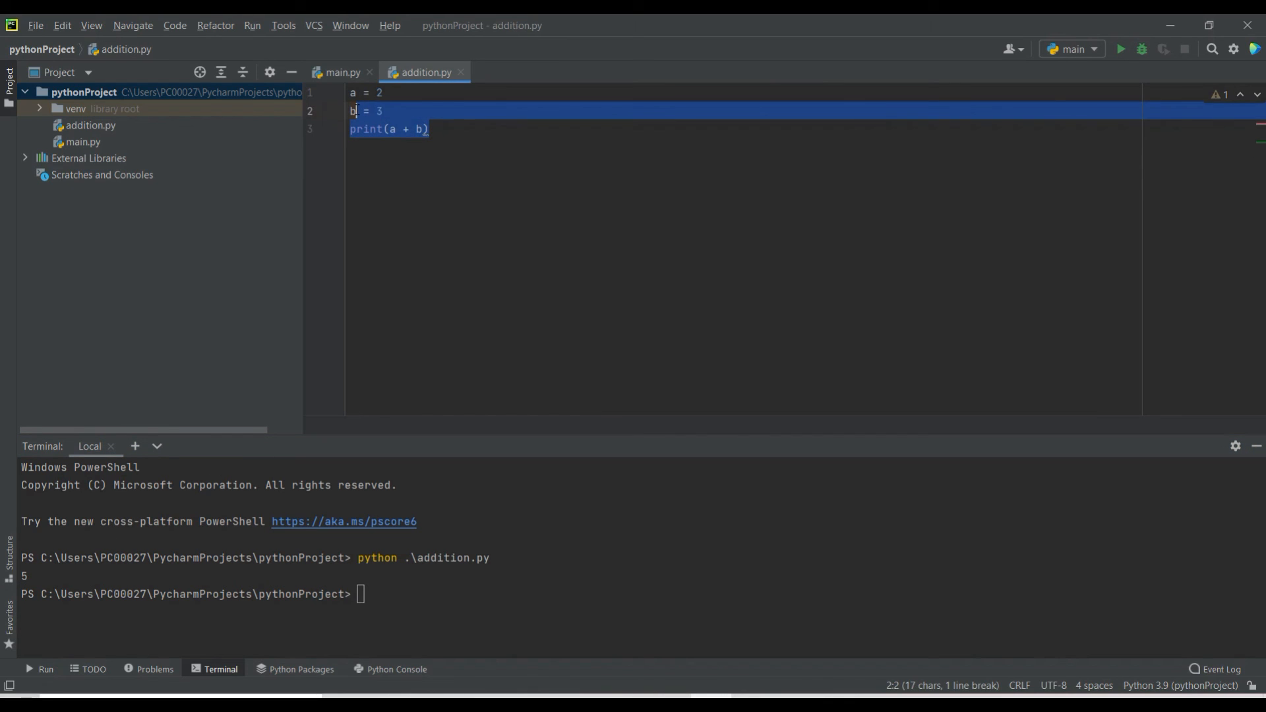
{"action": "left_click", "coordinate": [418, 195]}
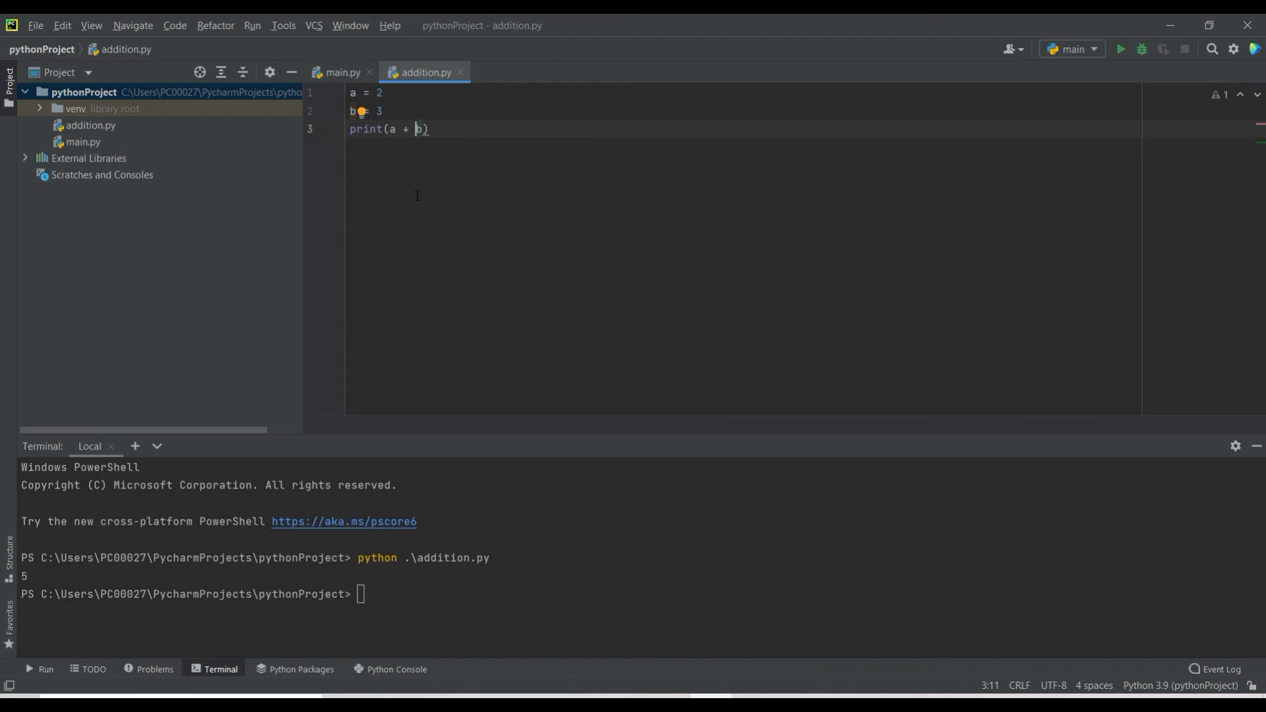